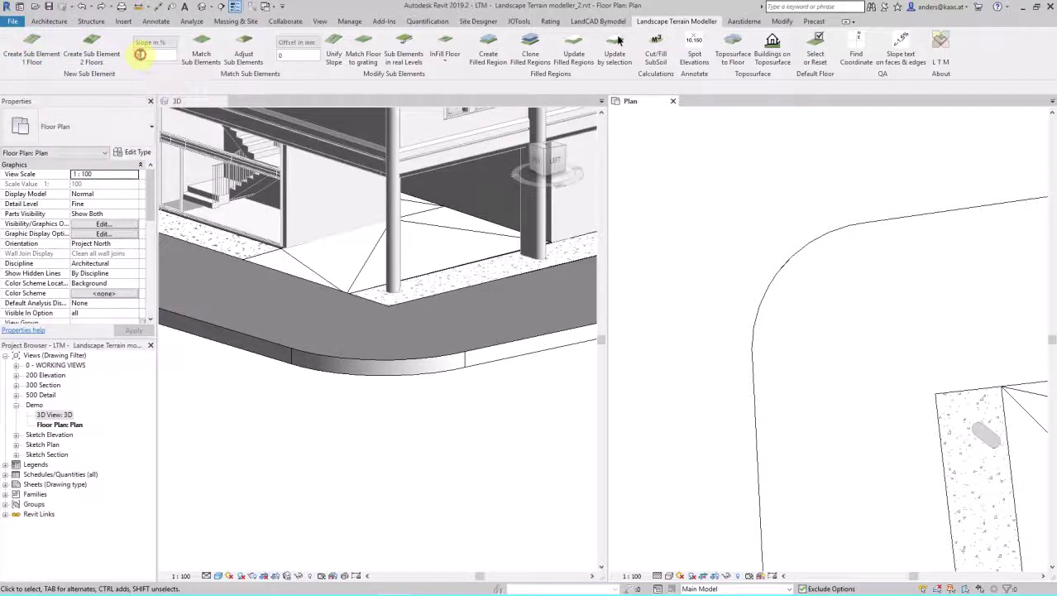
Step: Create a sub element on the asphalt floor at a -1,5 % slope, from the inner paving corner to the straight edge above the curve
drag(143, 56, 134, 57)
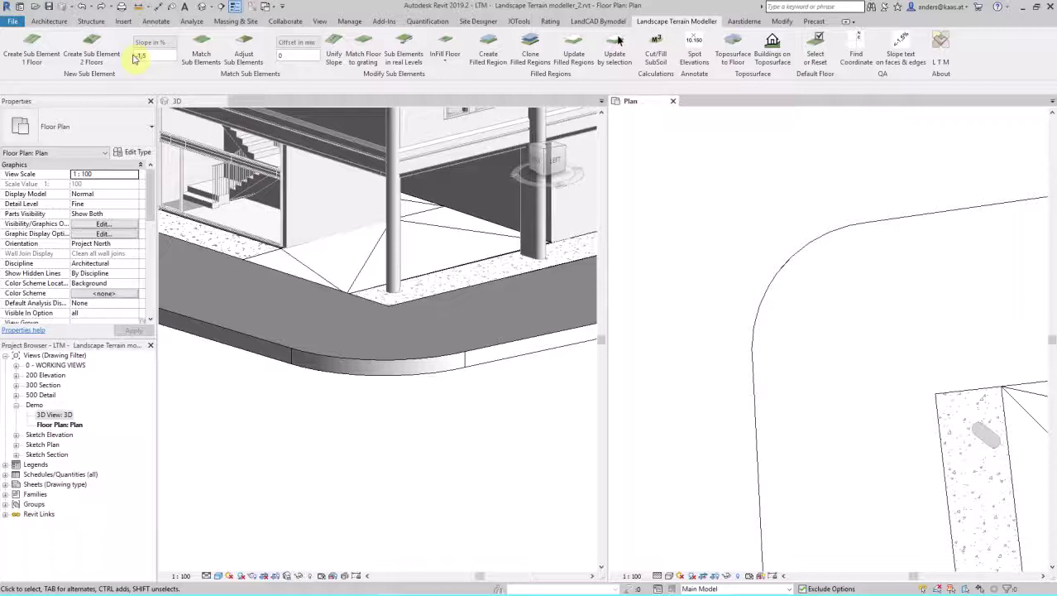
click(31, 48)
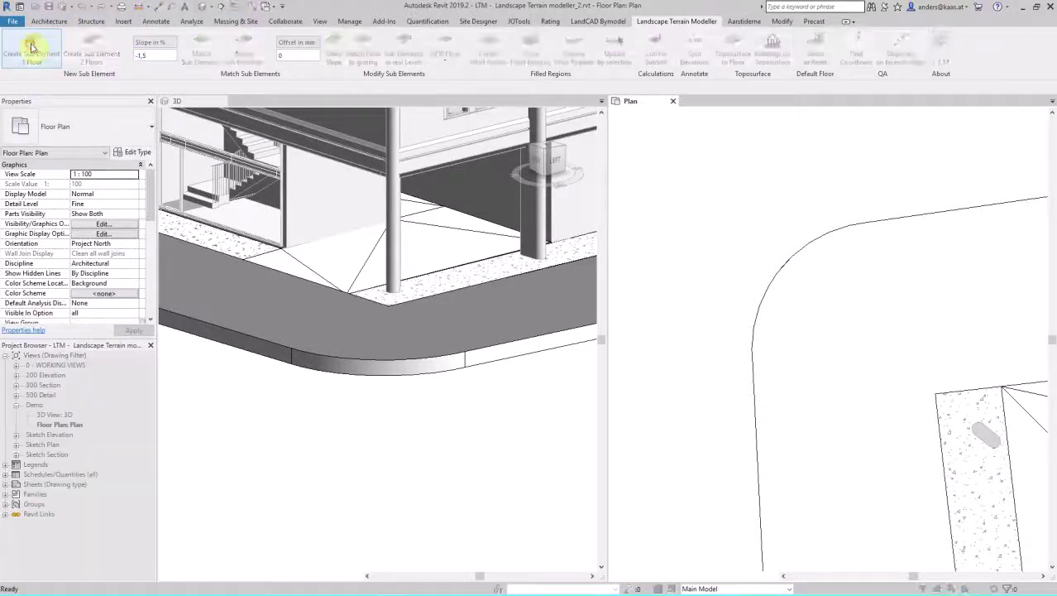
click(824, 323)
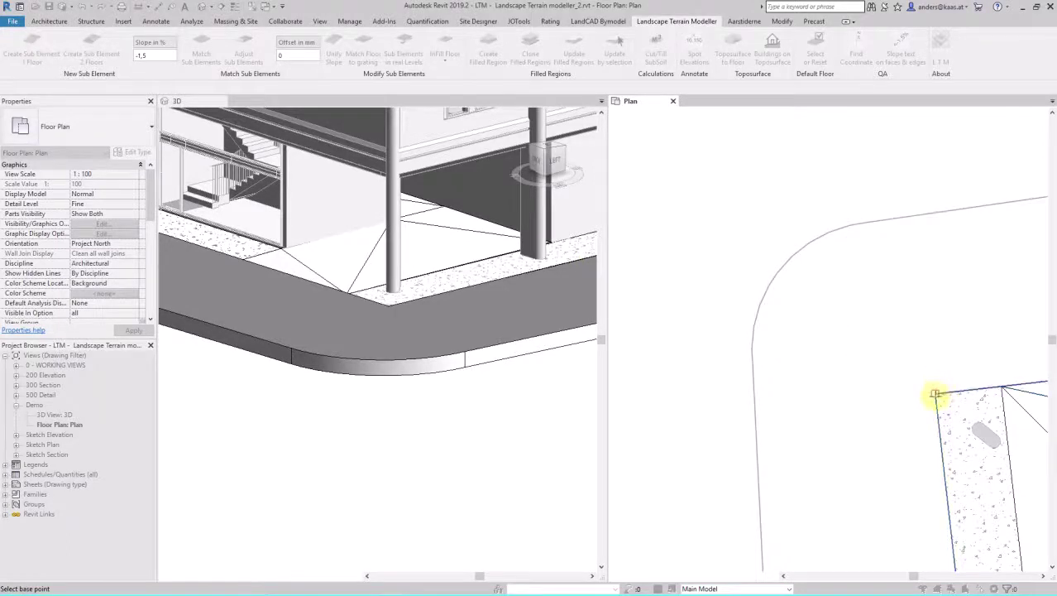
click(936, 393)
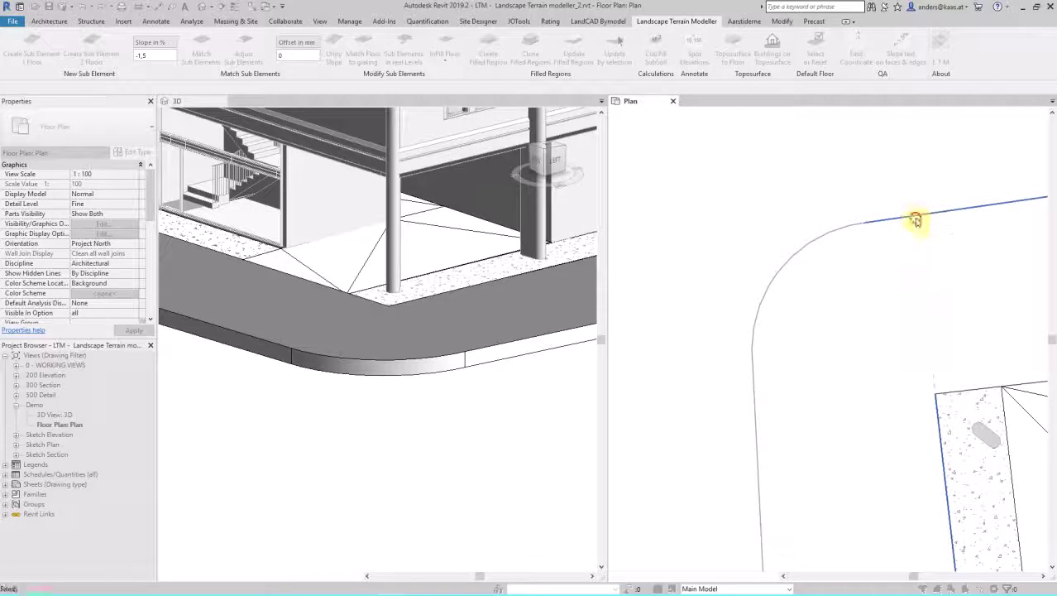
click(916, 216)
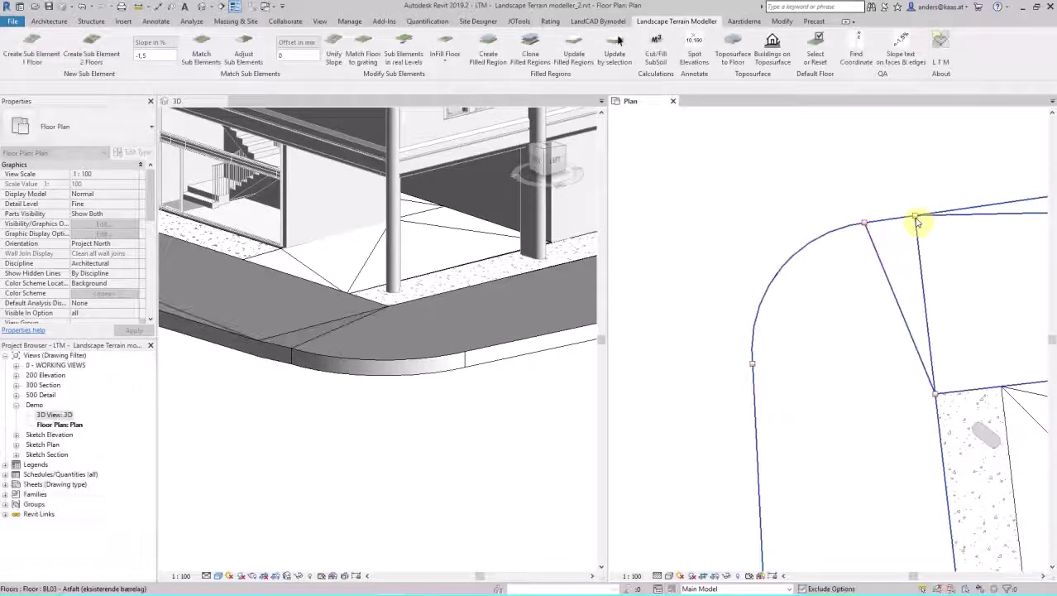
Step: Create another -1,5 % sub element from the same inner corner to the asphalt's outer side edge just below the curve
click(31, 46)
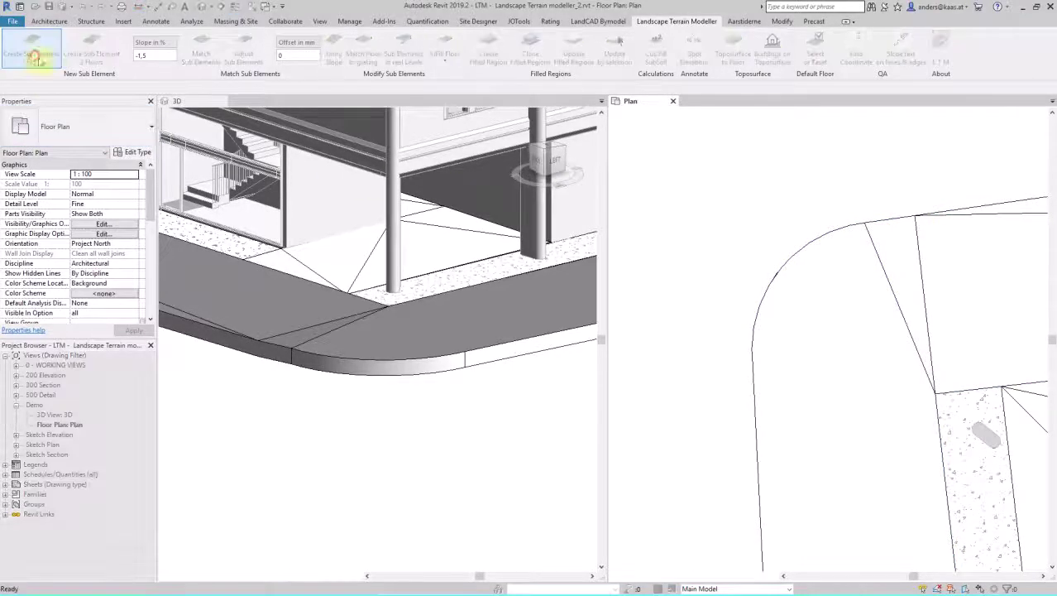
click(935, 394)
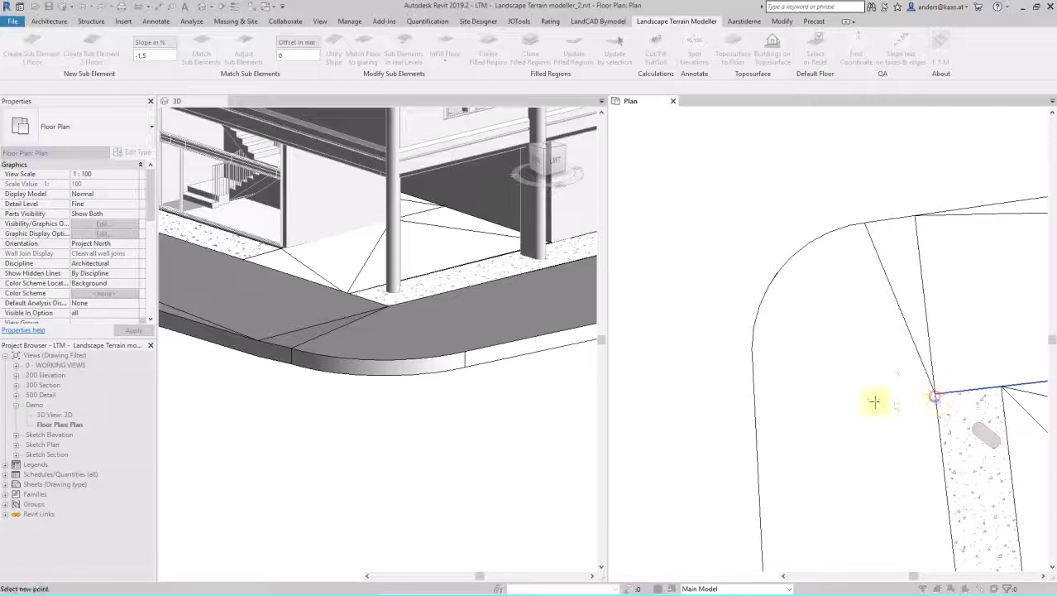
click(755, 415)
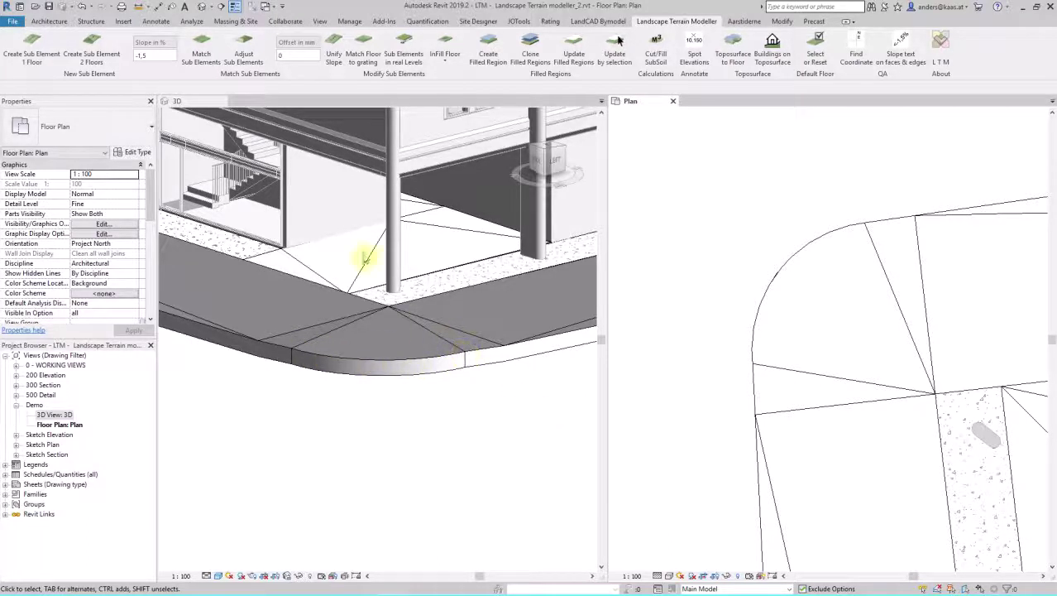
Step: Create a sub element at a -5 % slope from the new point on the upper asphalt edge to the curve's adjacent end
drag(154, 56, 137, 60)
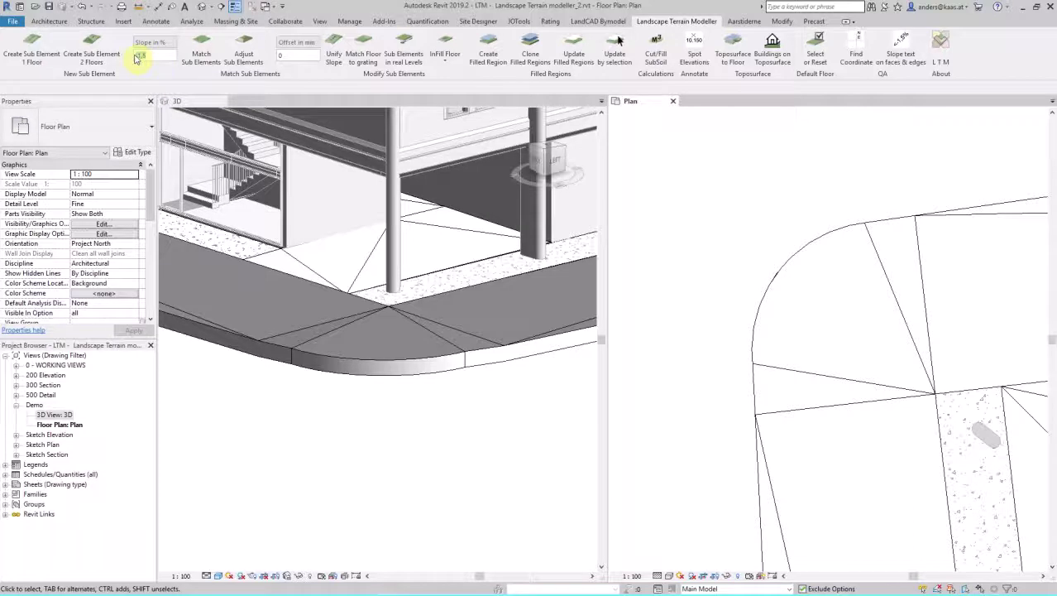
key(BackSpace)
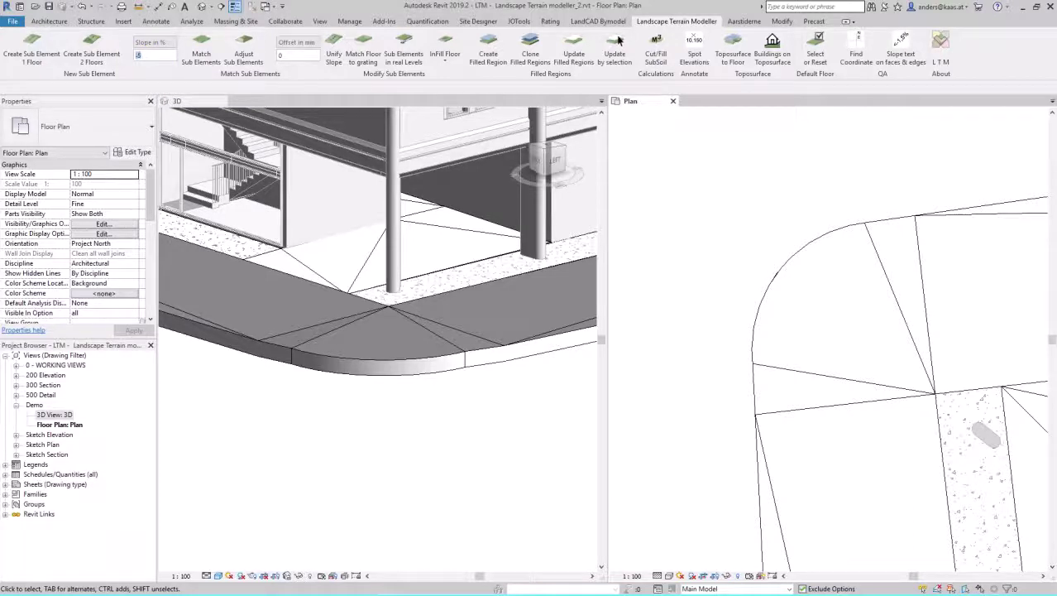
click(36, 60)
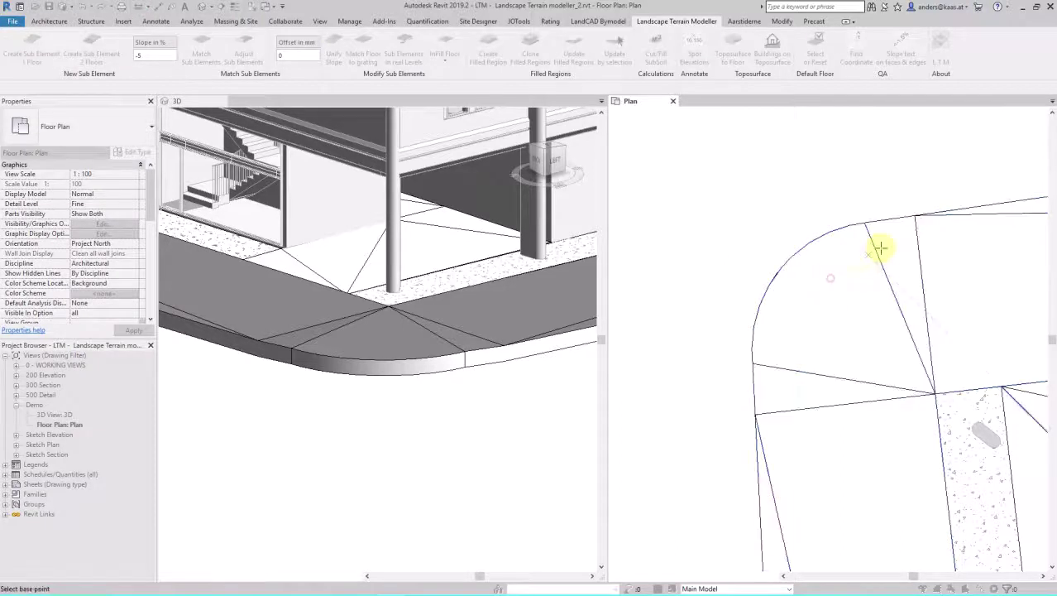
click(912, 216)
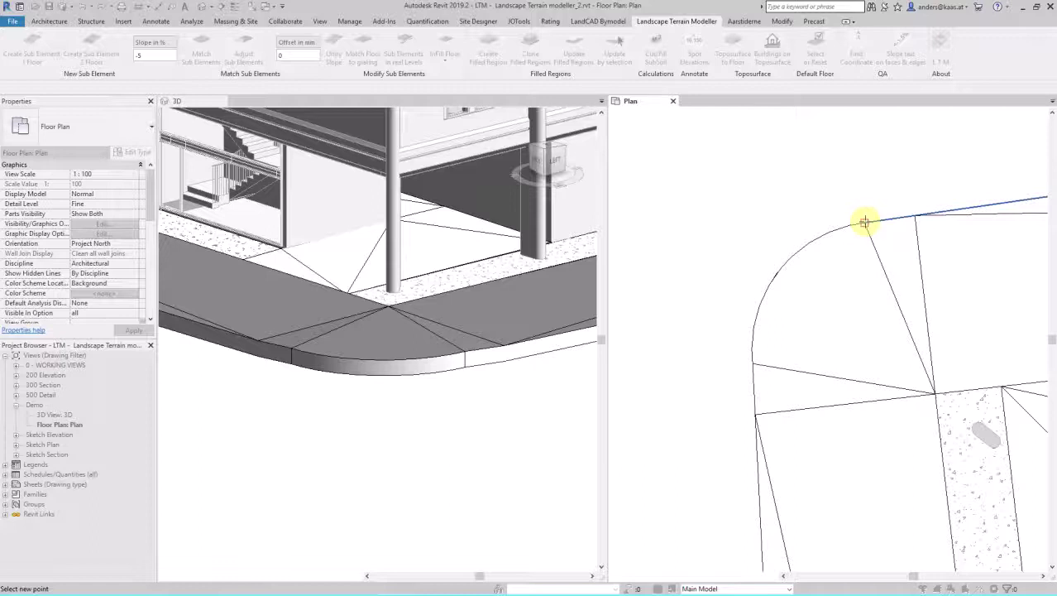
click(863, 222)
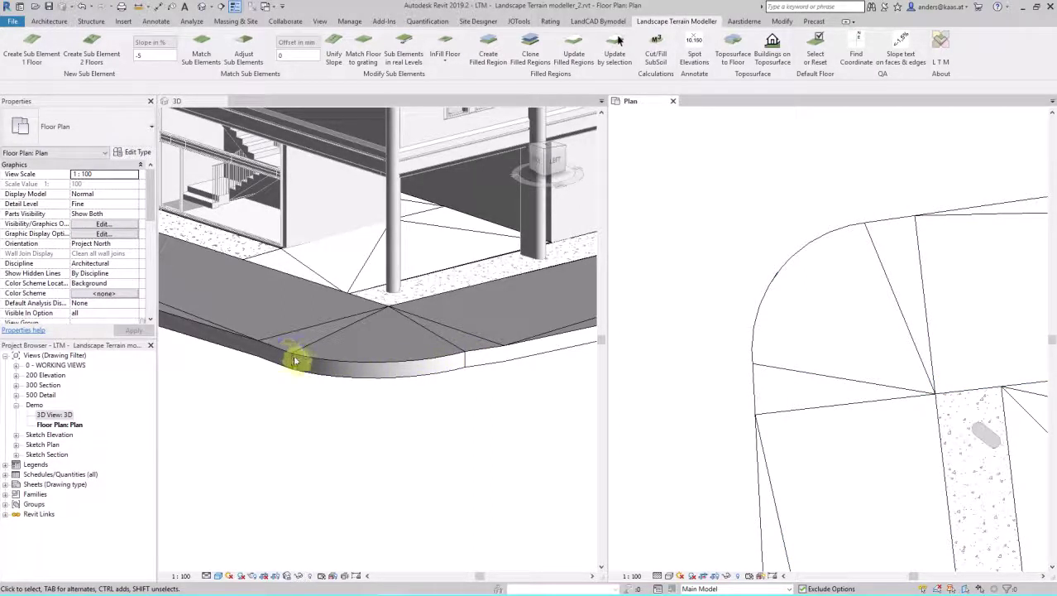
Step: Create a sub element at a 0 % slope from the curve's upper end to its lower end on the asphalt floor
drag(146, 54, 134, 58)
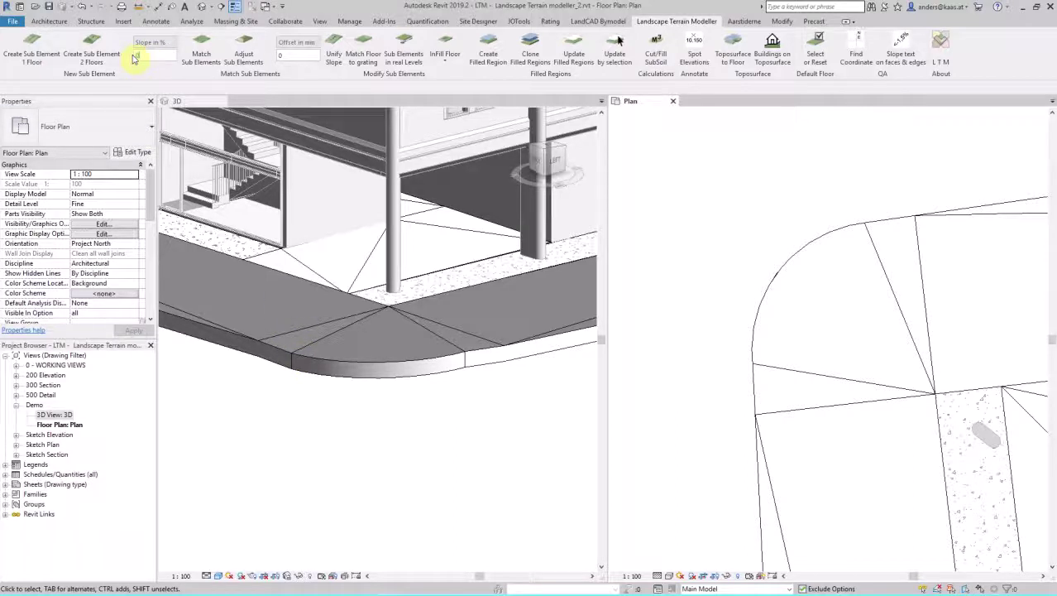
text(0)
click(33, 49)
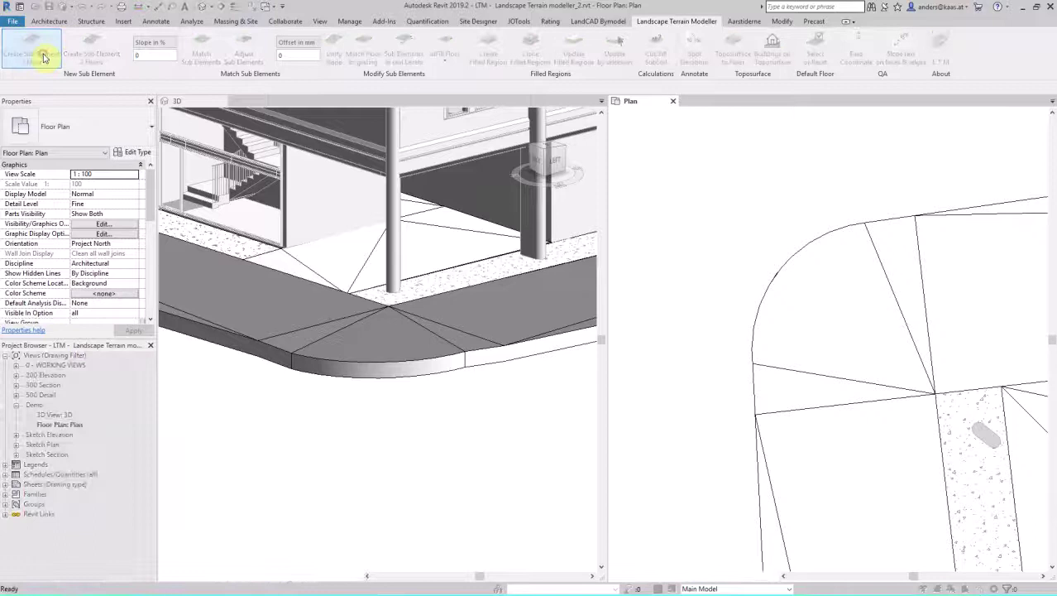
click(838, 288)
click(864, 223)
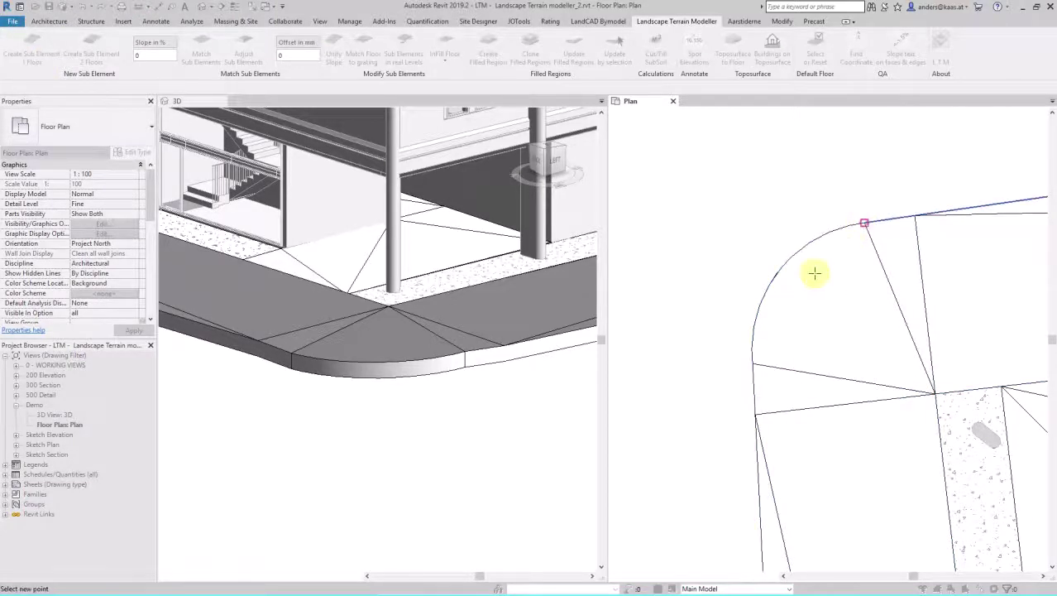
click(753, 361)
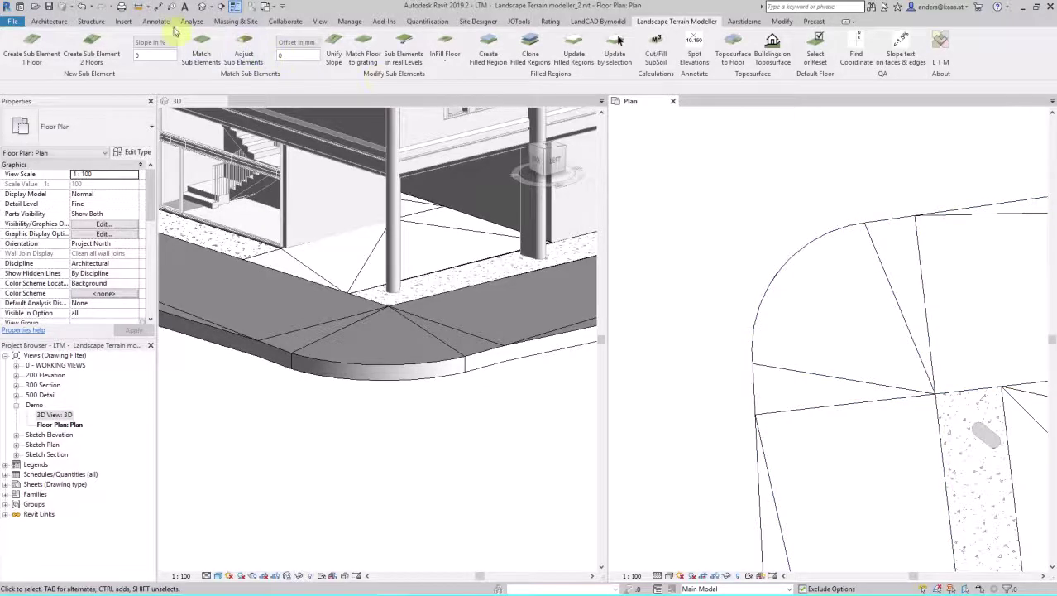
Step: Check the slopes along the asphalt floor's edges and curve in the plan with the Spot Slope tool
click(156, 21)
click(255, 54)
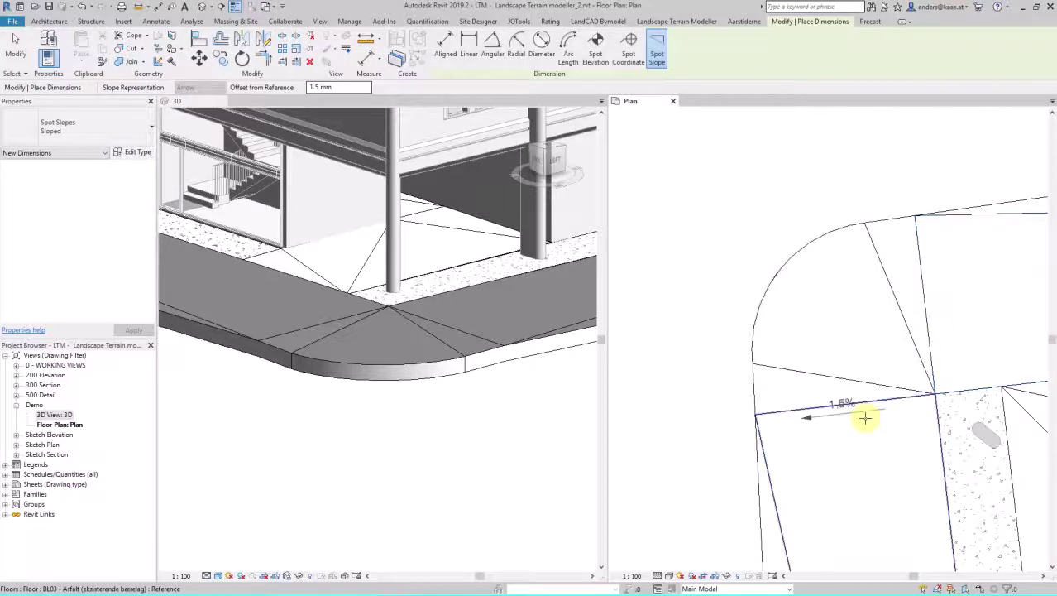
click(892, 217)
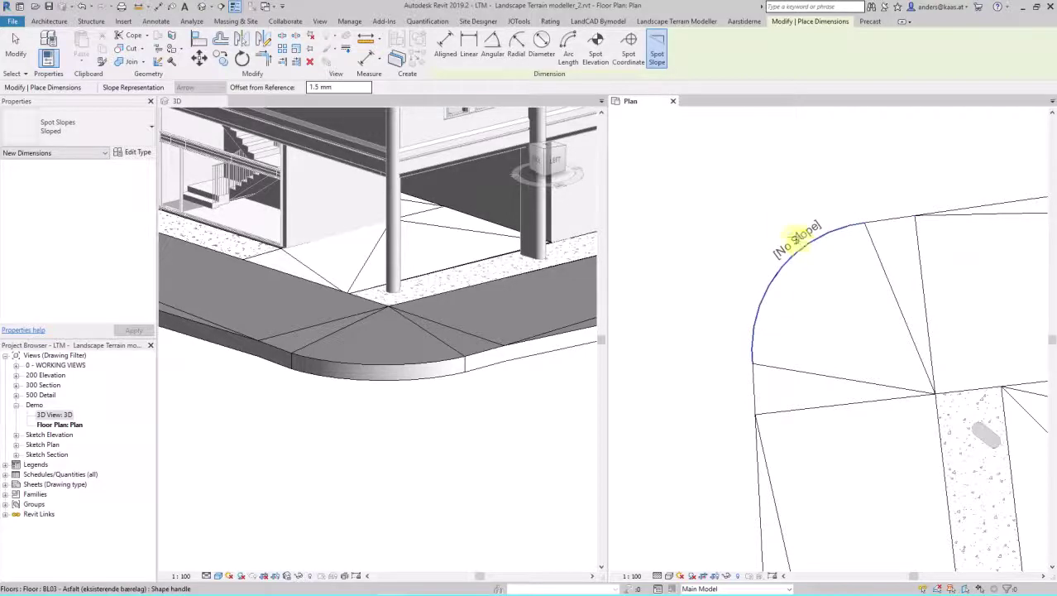
key(Escape)
key(Escape)
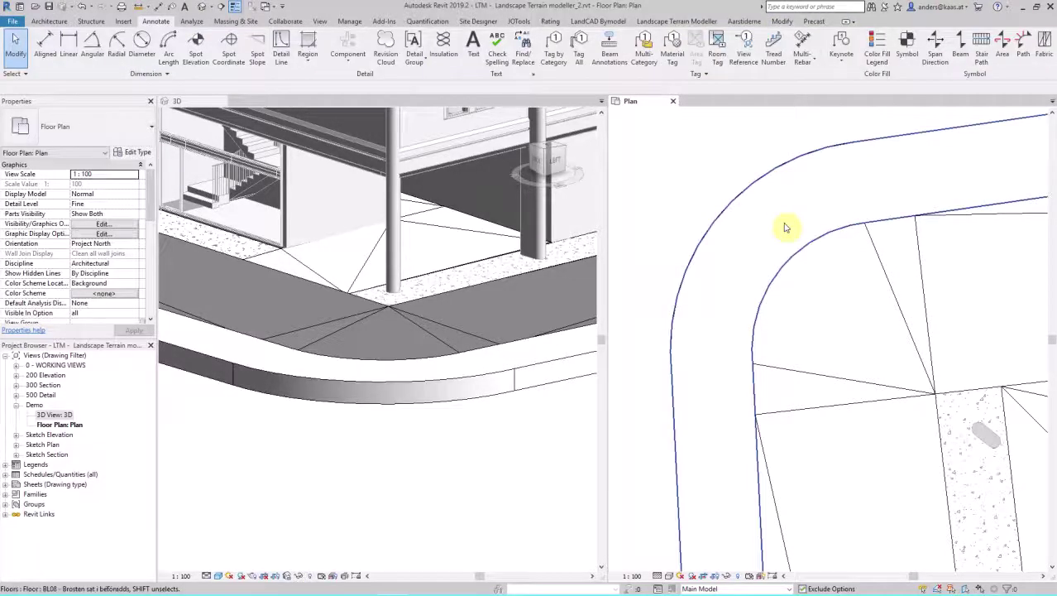
Step: Match the curved BL08 border floor's sub elements to the asphalt floor with an offset of -100 mm
click(743, 195)
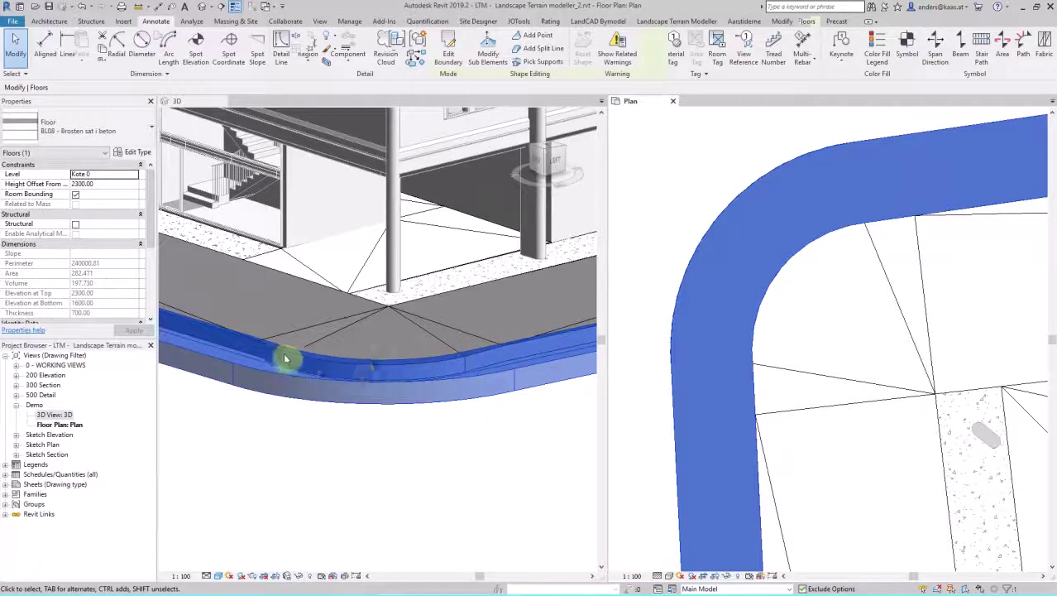
click(266, 431)
click(657, 20)
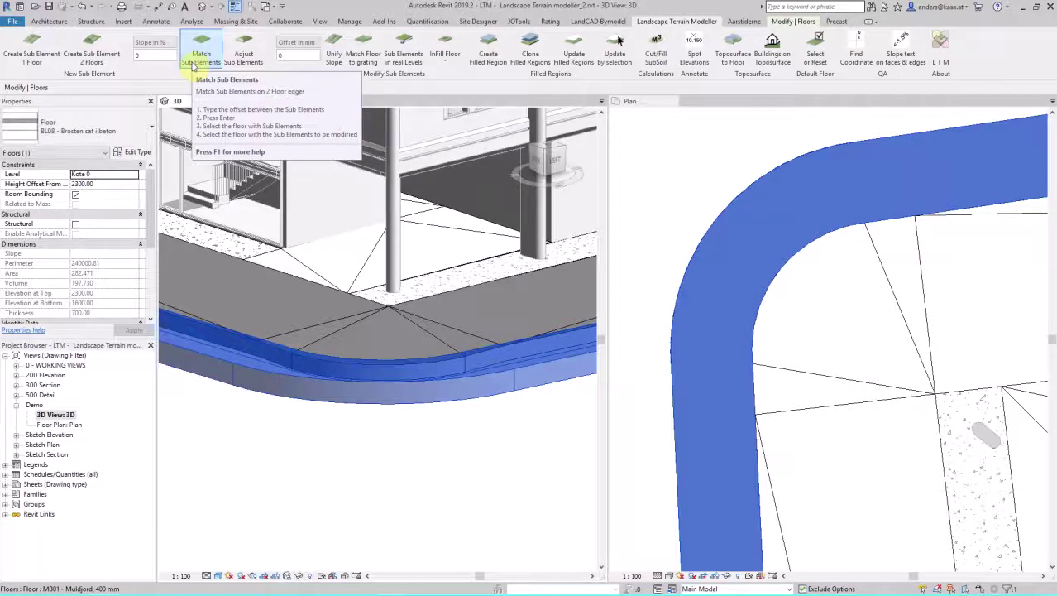
click(293, 56)
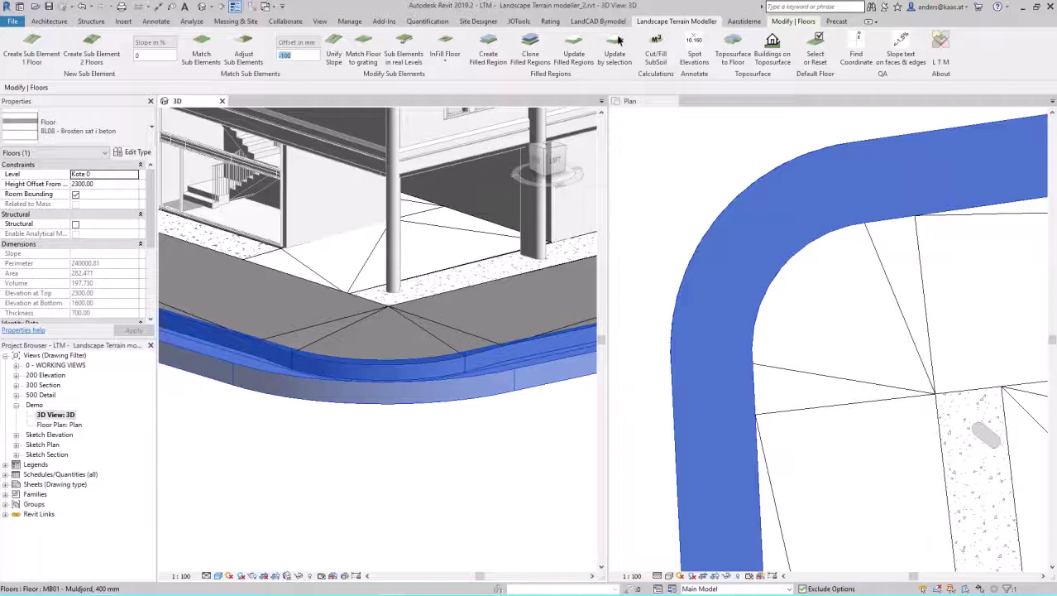
click(195, 60)
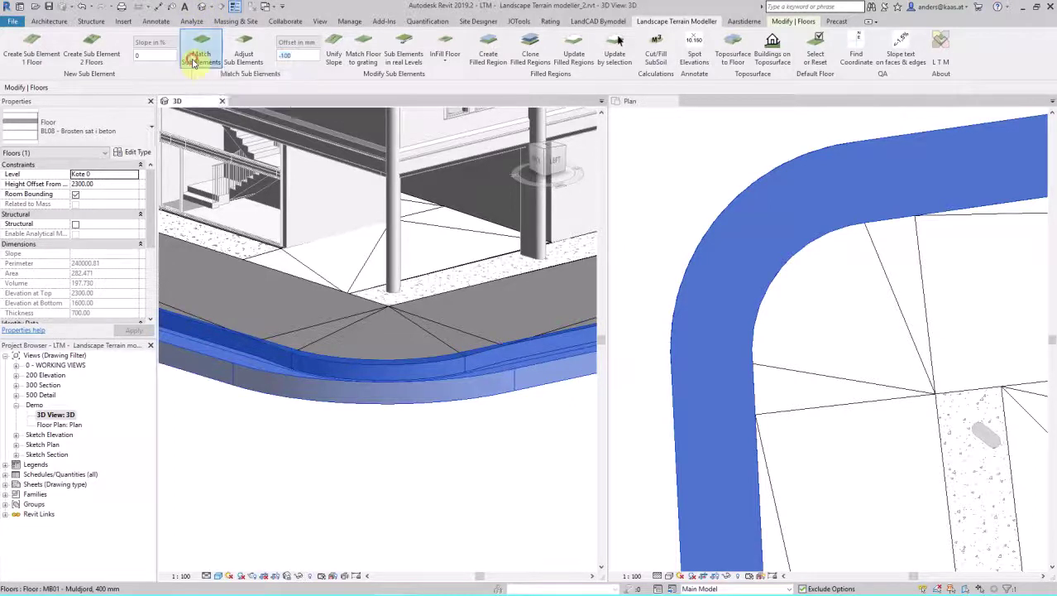
click(225, 273)
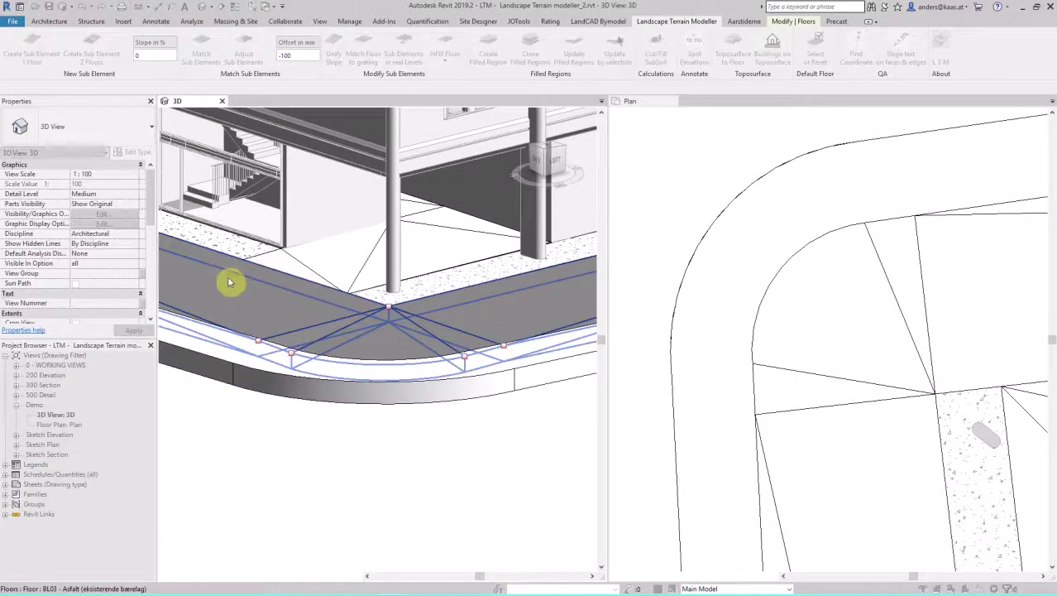
click(180, 351)
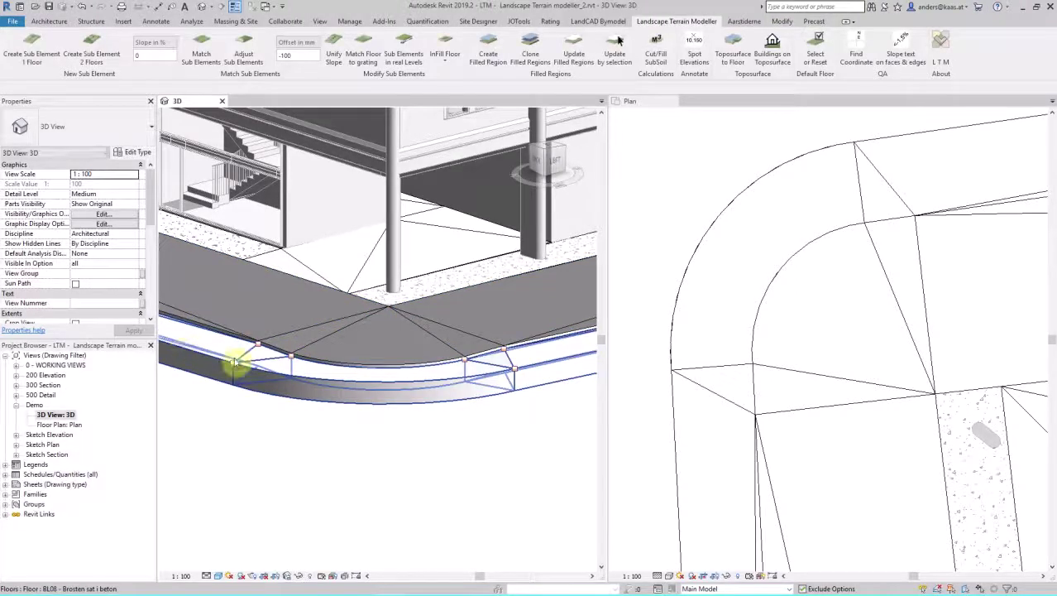
Step: Match the border floor's sub elements to the asphalt floor again with an offset of 0 mm
scroll(260, 364, up, 3)
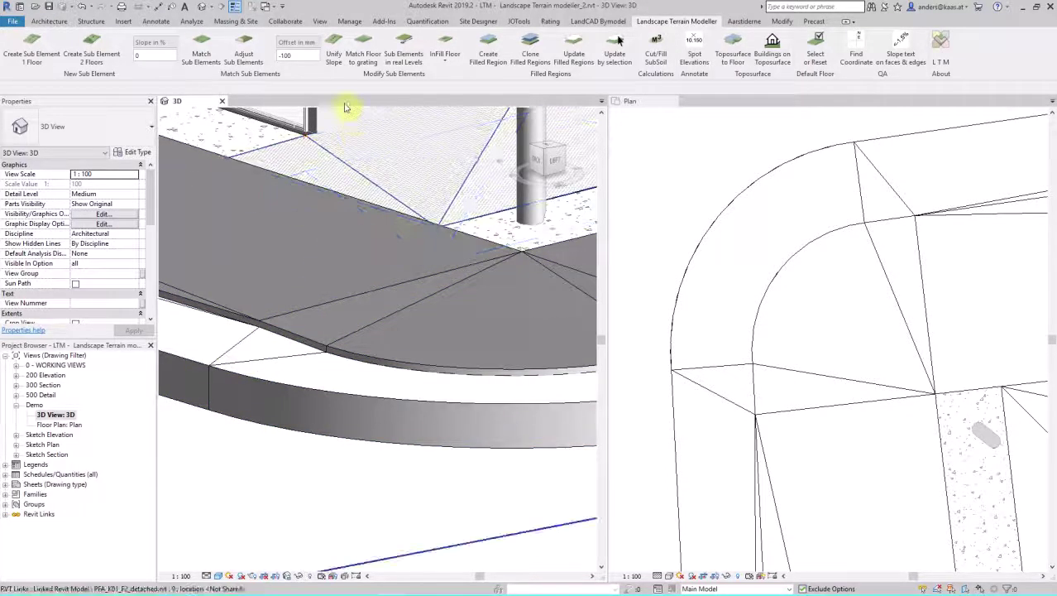
drag(303, 56, 266, 60)
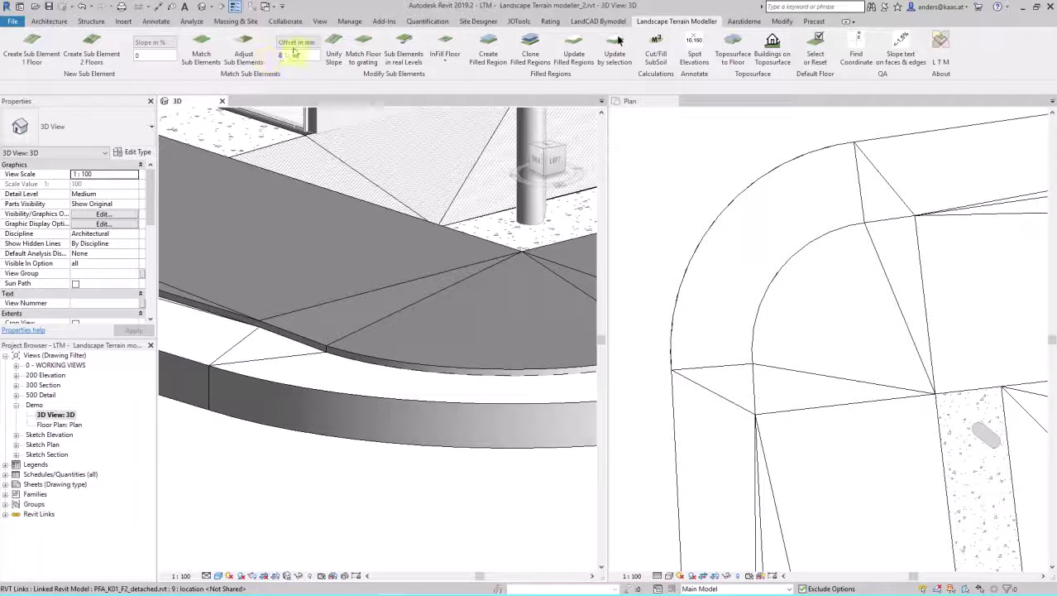
click(198, 55)
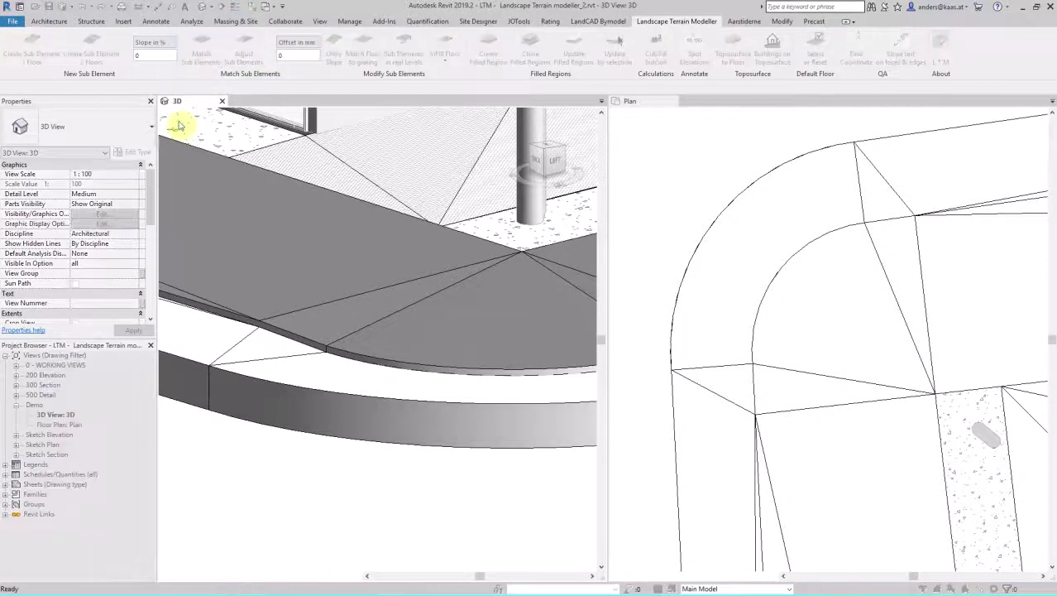
click(204, 218)
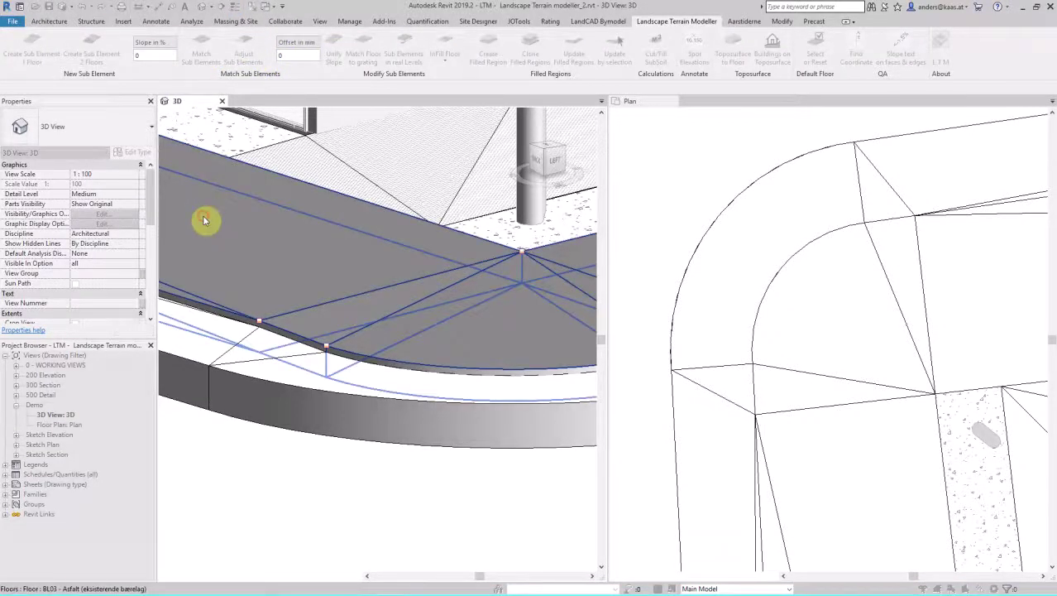
click(209, 357)
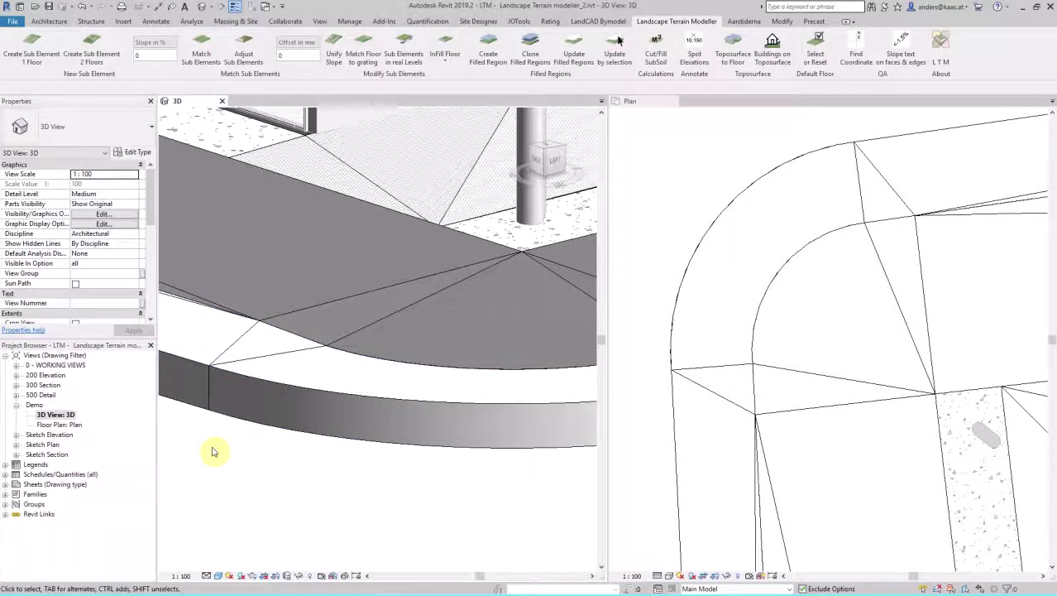
key(ctrl+z)
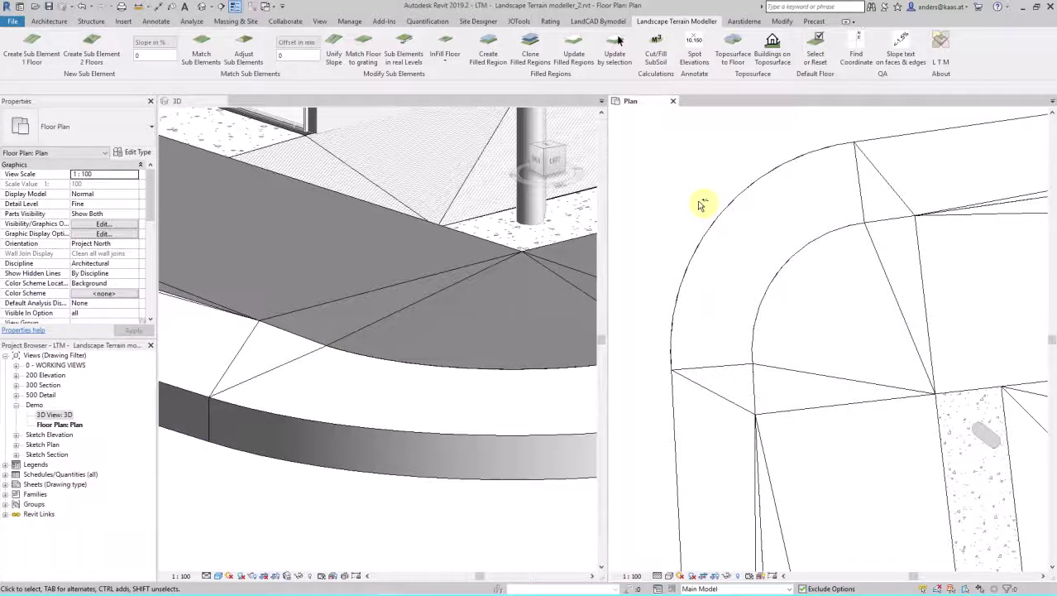
Step: Create slope texts on the edges and faces of the asphalt floor and the curved border floor around the corner
click(899, 56)
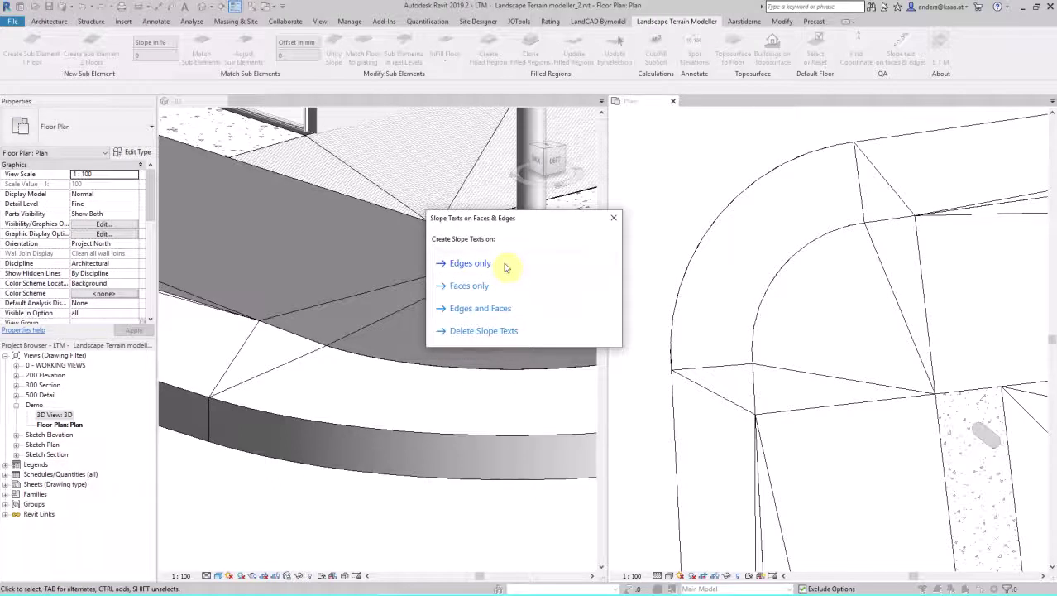
click(511, 311)
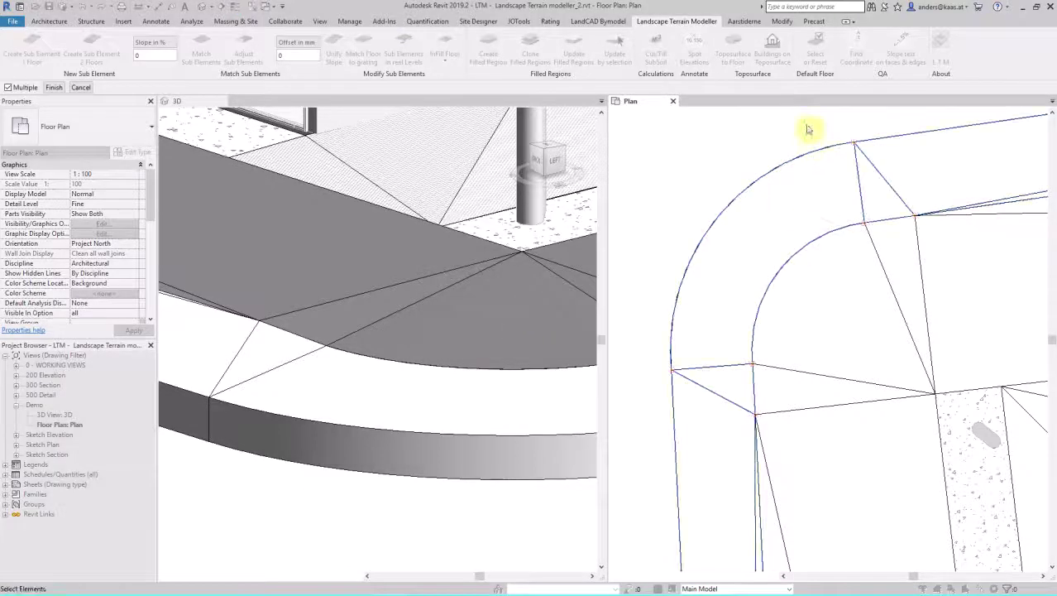
drag(805, 123, 770, 264)
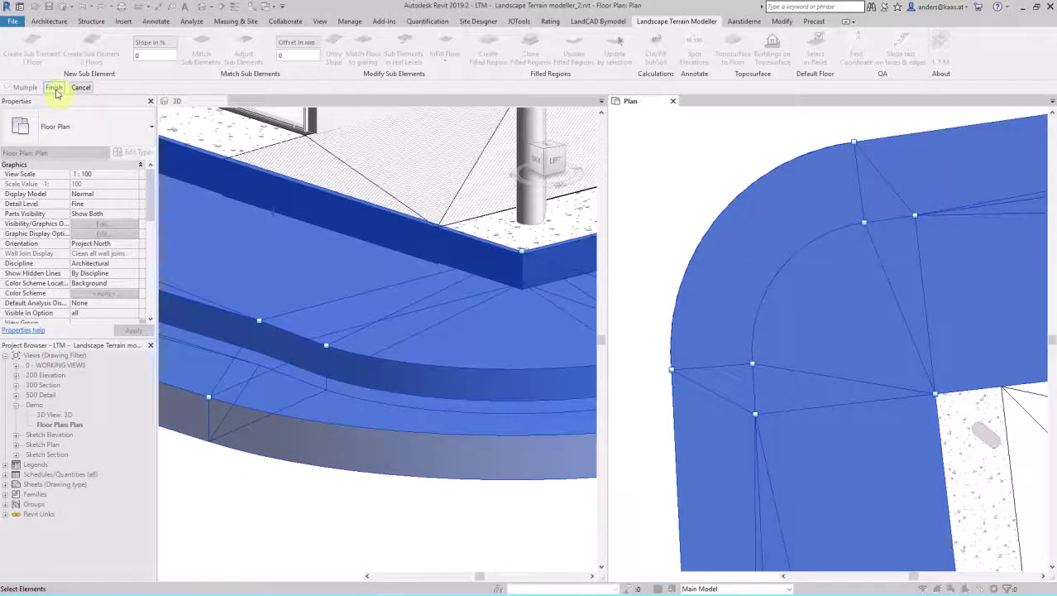
click(54, 87)
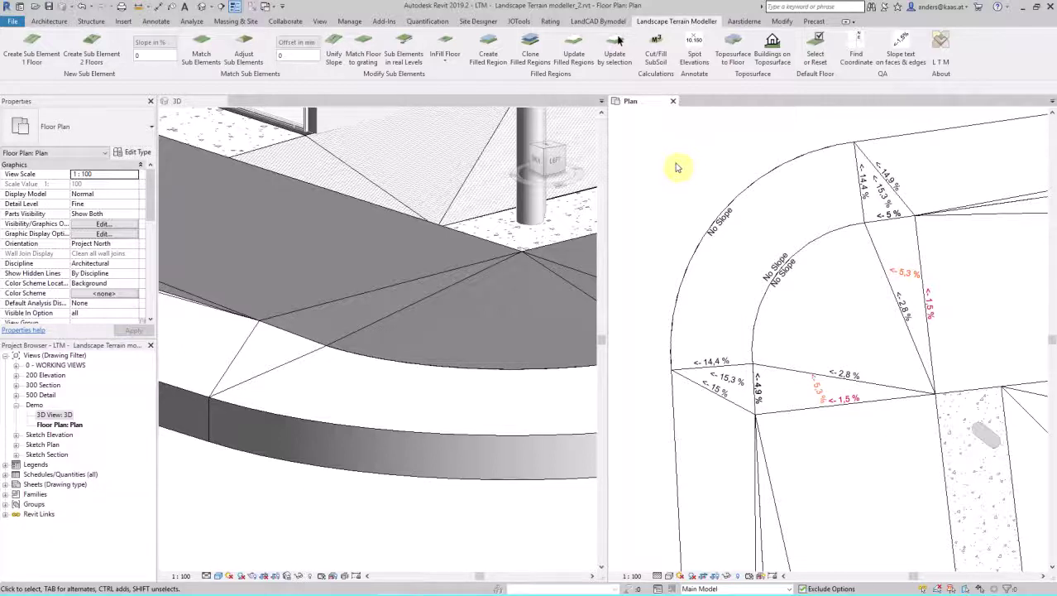
Step: Examine the minimum and maximum slope parameters of the BL08 border floor, its type, and the asphalt floor
click(776, 171)
scroll(154, 215, down, 2)
scroll(152, 249, up, 2)
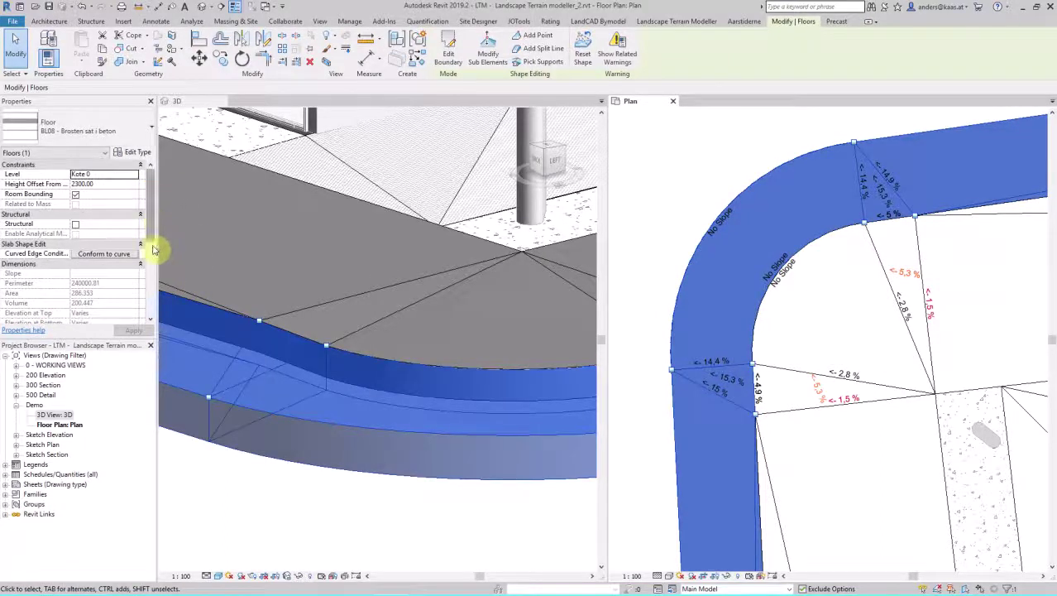
scroll(149, 254, down, 4)
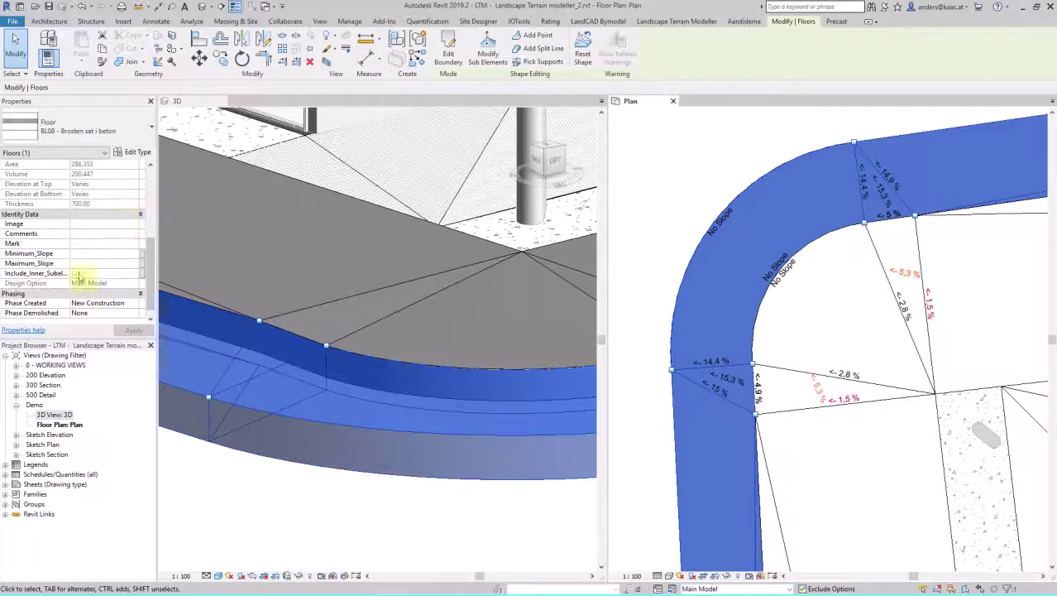
click(133, 152)
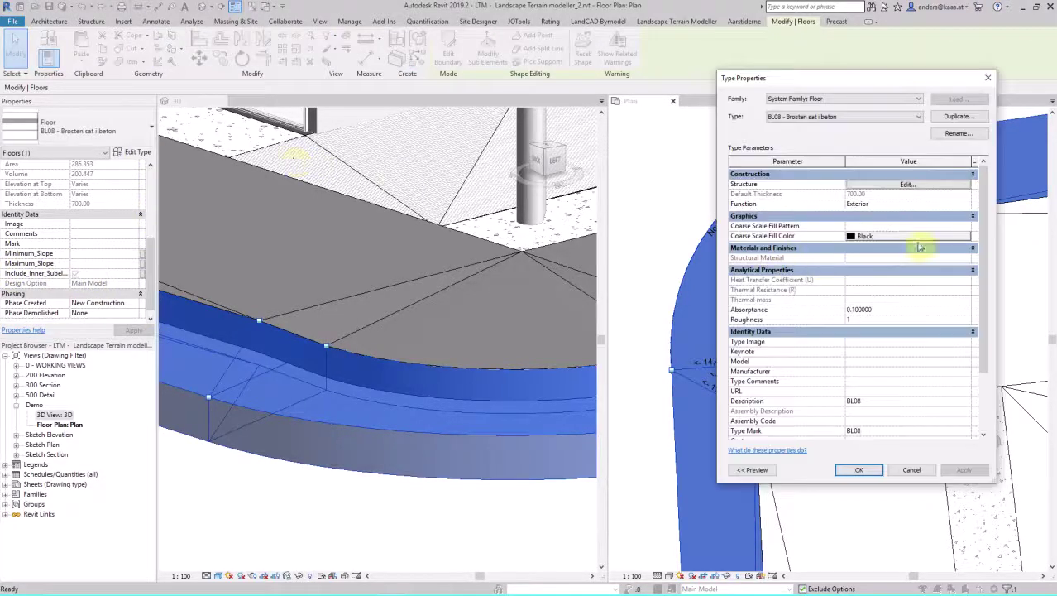
drag(979, 208, 979, 277)
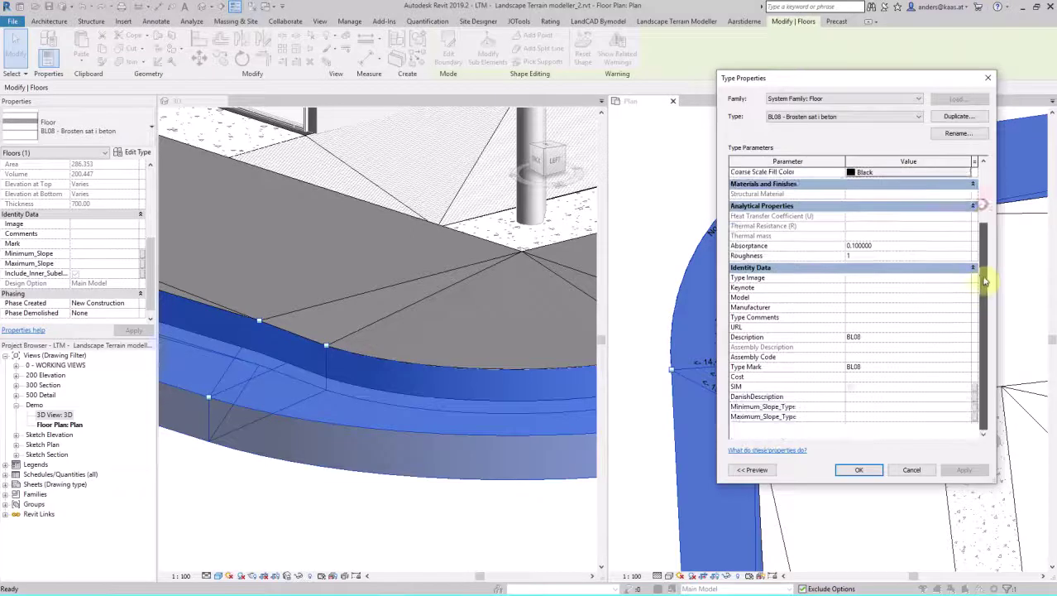
click(910, 469)
key(Escape)
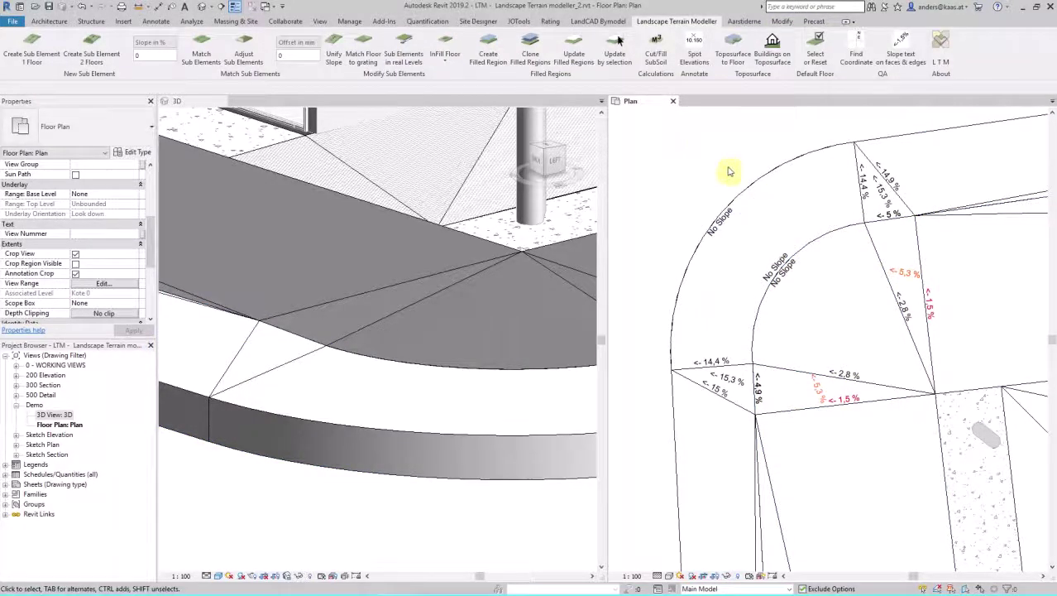
click(871, 248)
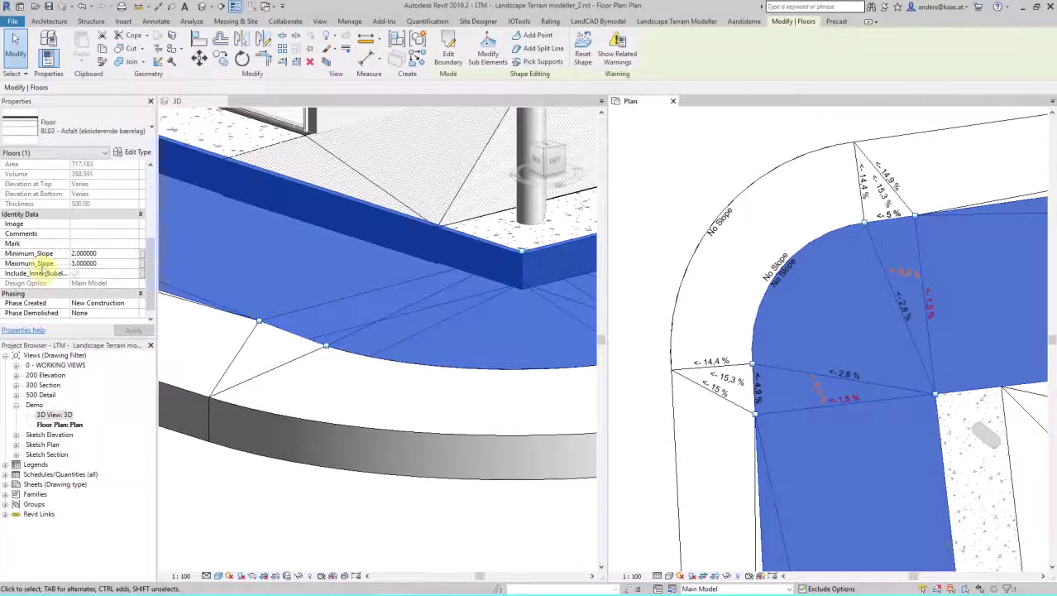
click(684, 207)
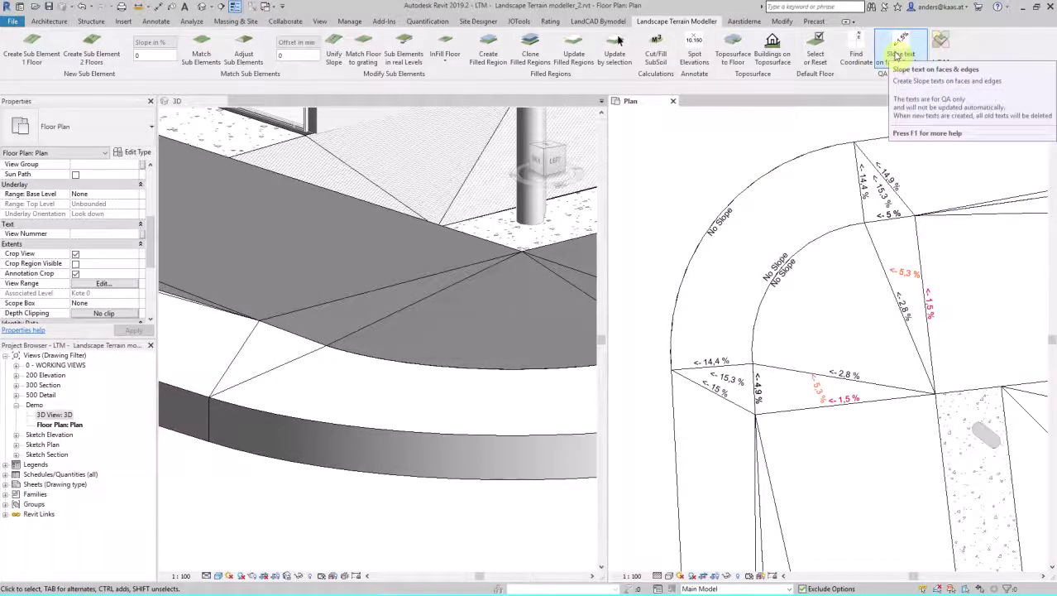
Step: Delete the slope texts from the asphalt floor and the curved border floor
click(896, 56)
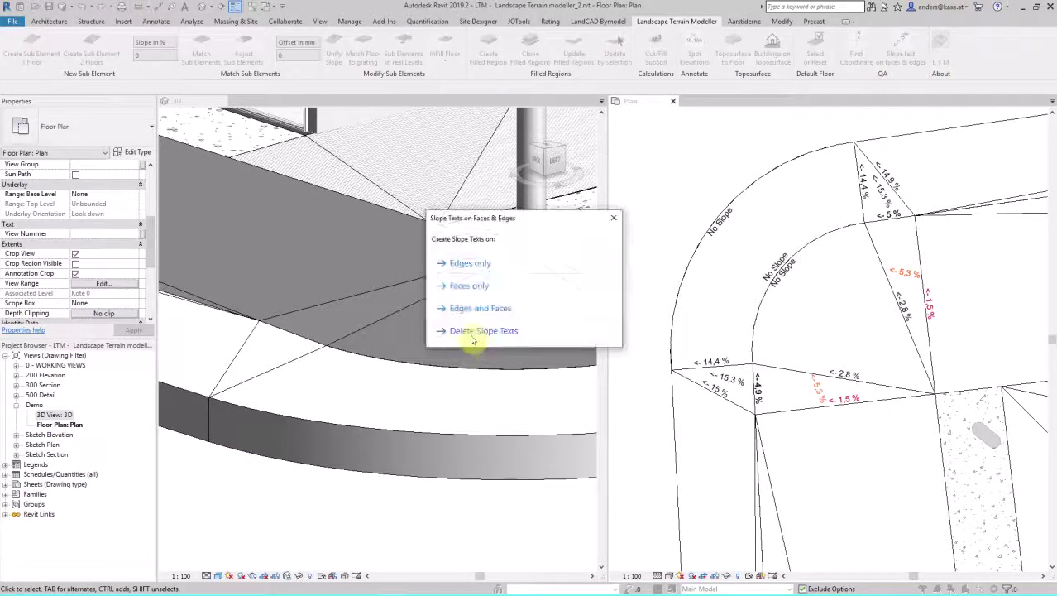
click(475, 330)
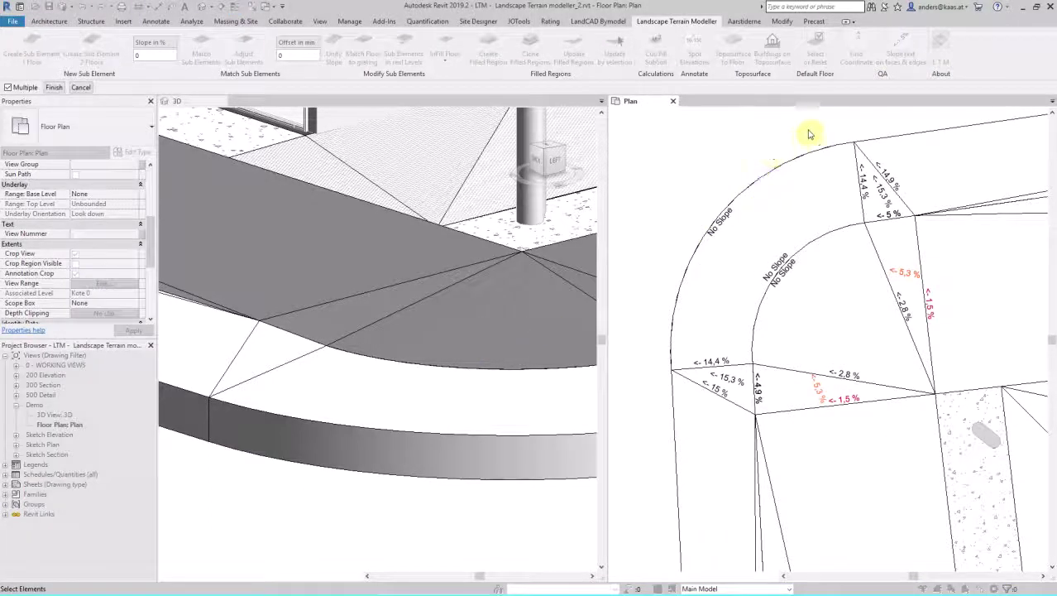
click(779, 263)
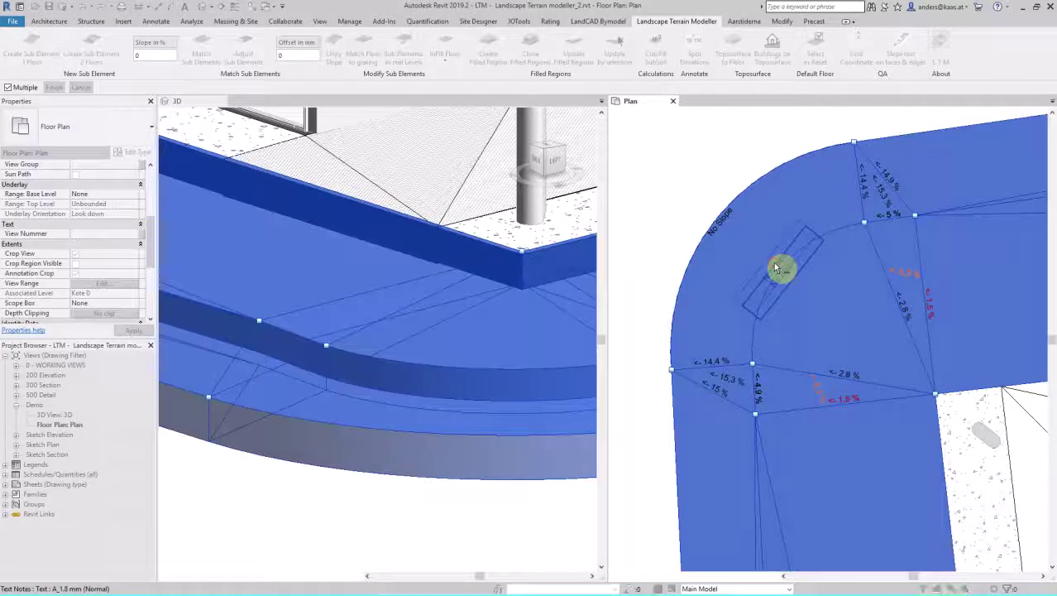
click(54, 87)
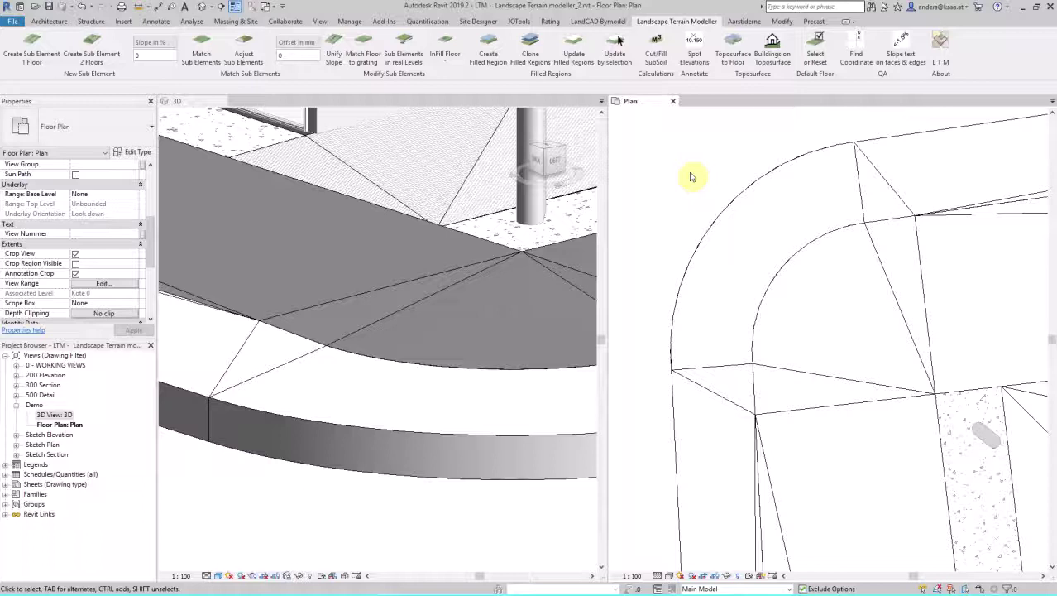
Step: Create spot elevations on the edges and interior sub elements of the asphalt and border floors around the curved corner
scroll(691, 176, up, 1)
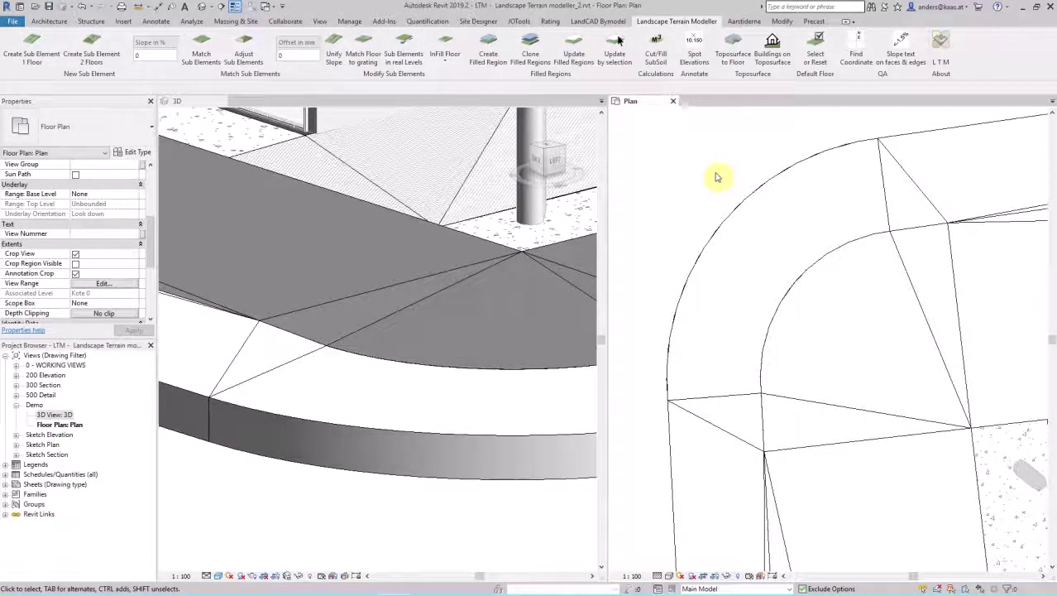
click(694, 61)
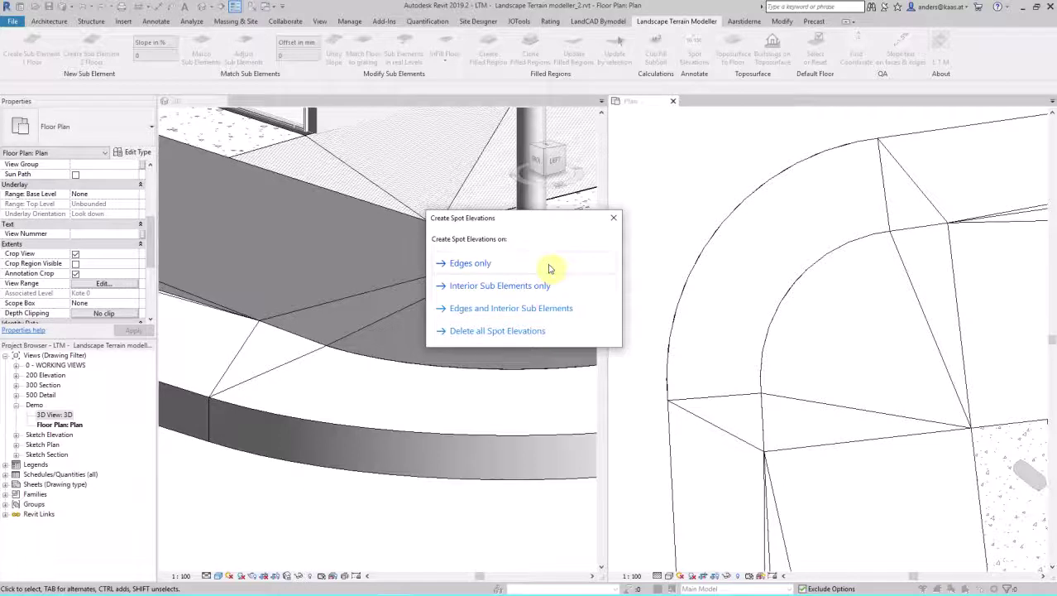
click(553, 308)
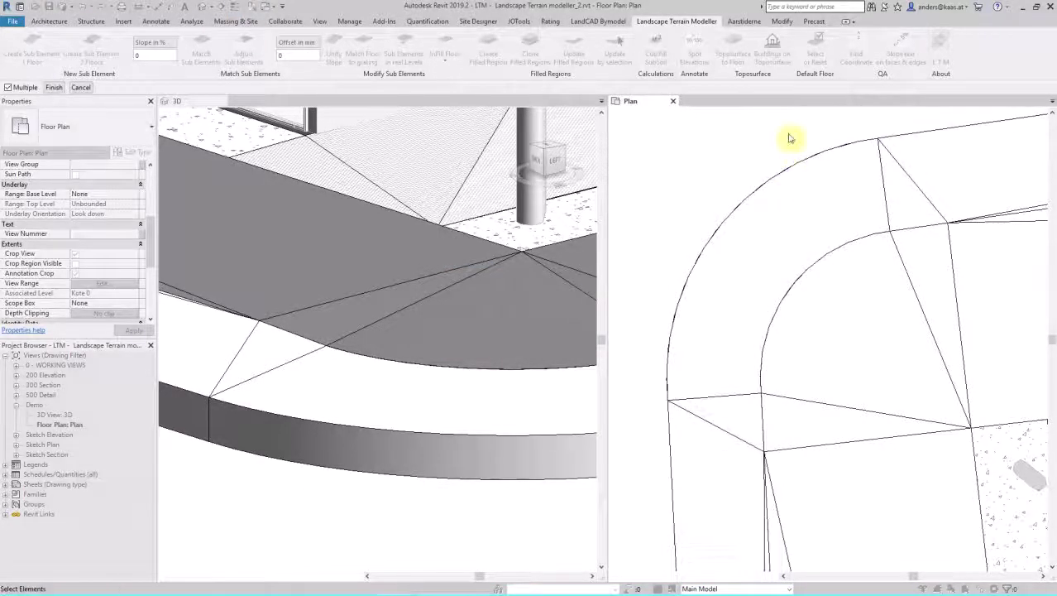
drag(791, 134, 683, 319)
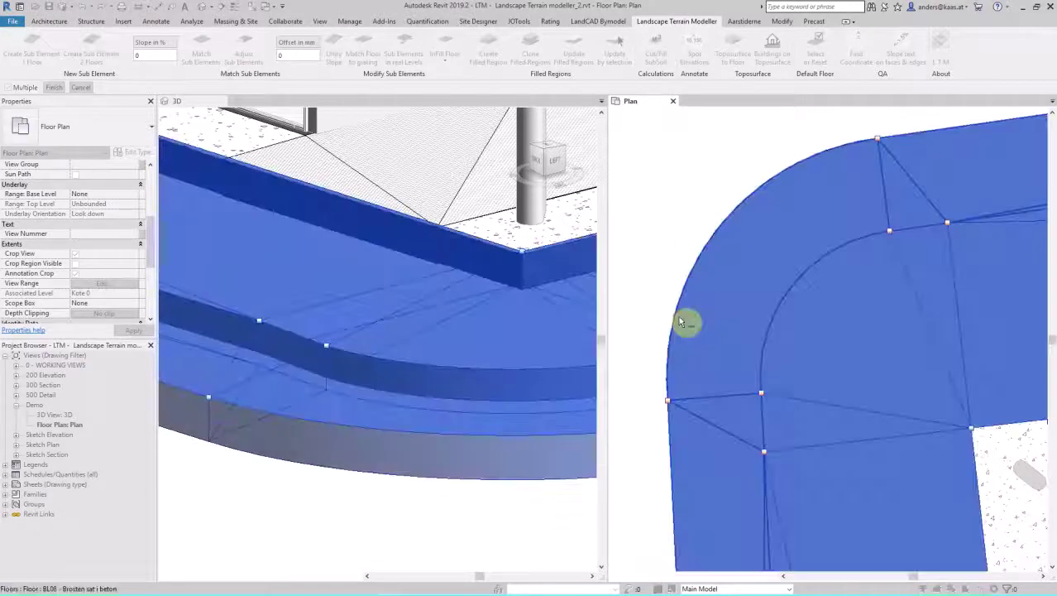
click(54, 88)
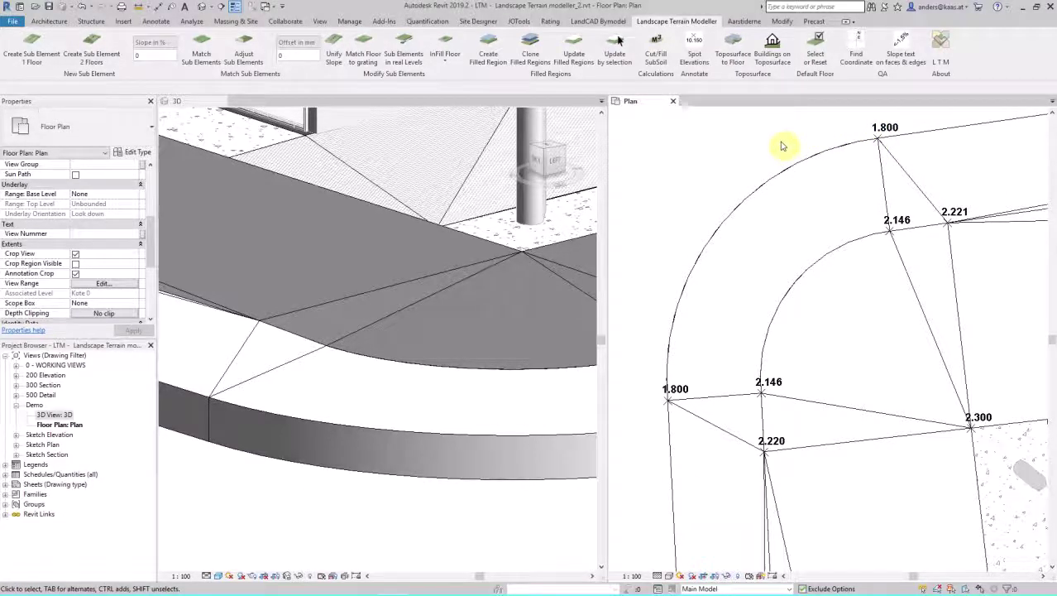
Step: Adjust the asphalt and border floors' sub elements at the curve's upper end by an offset of -100 mm
double_click(285, 55)
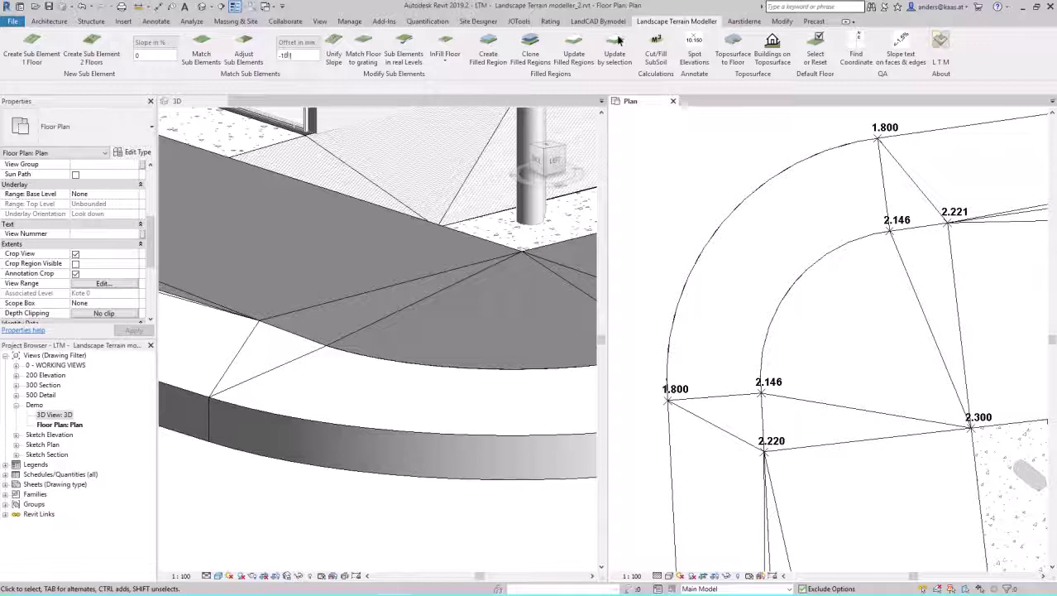
click(245, 45)
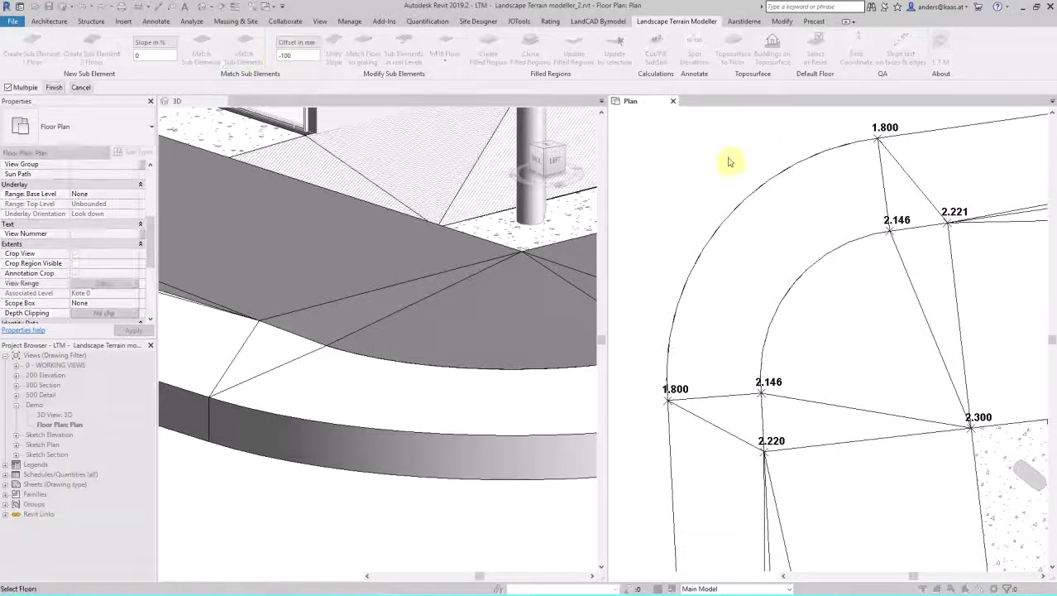
click(759, 274)
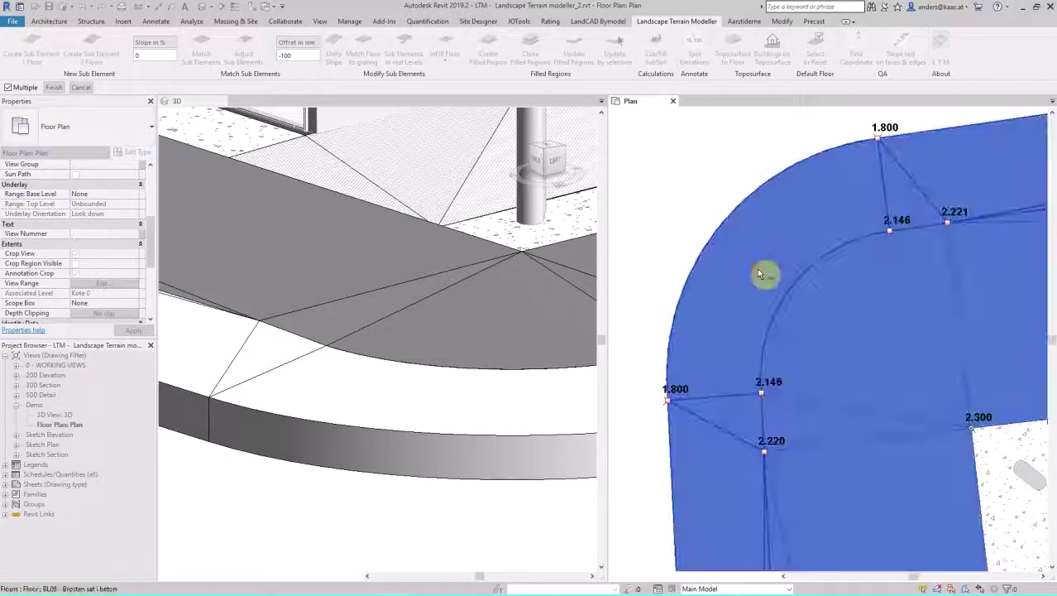
click(58, 88)
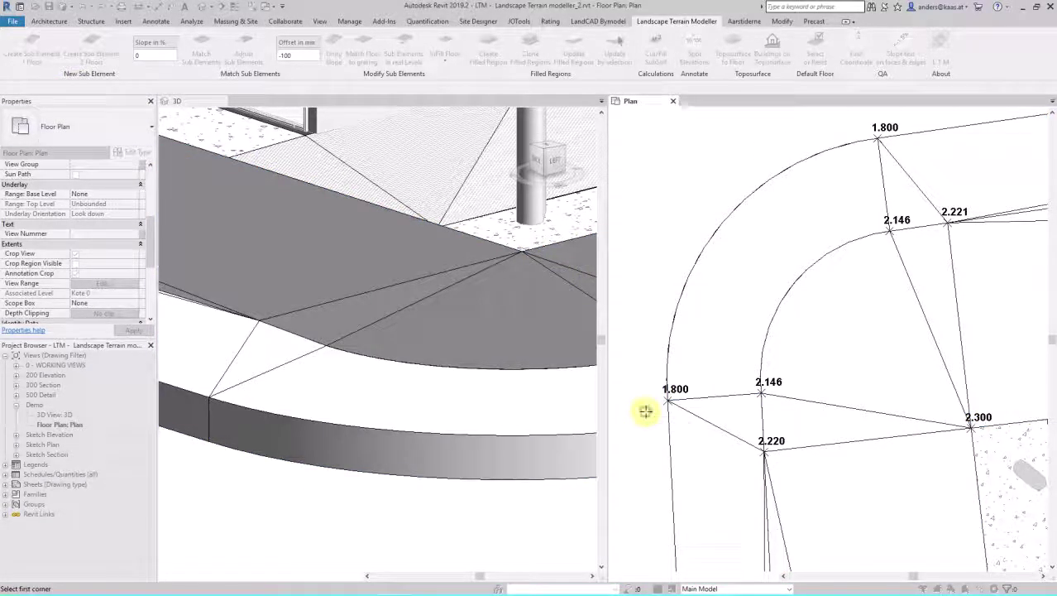
click(736, 348)
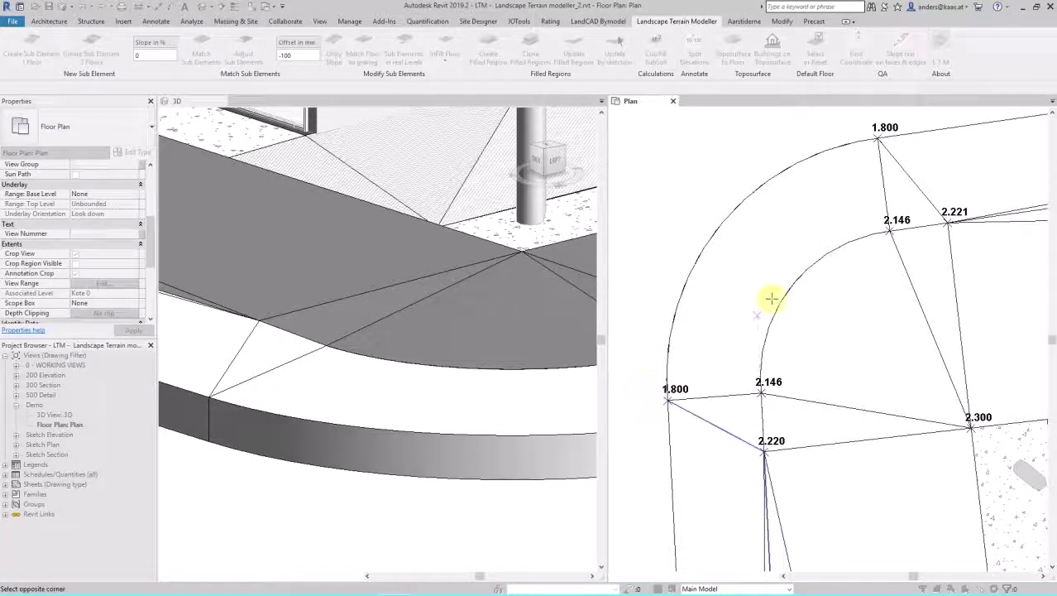
click(918, 112)
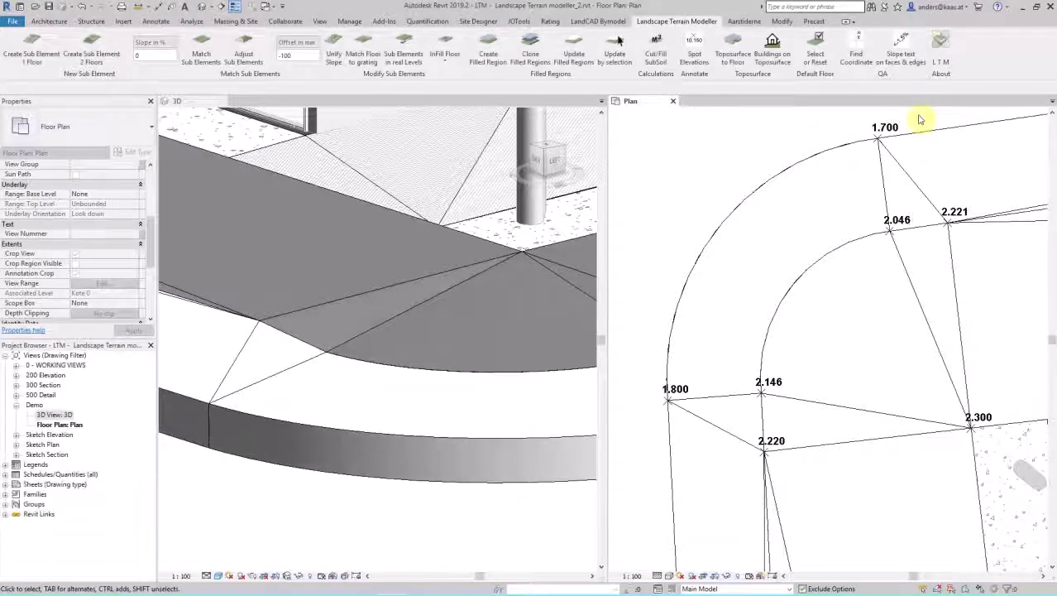